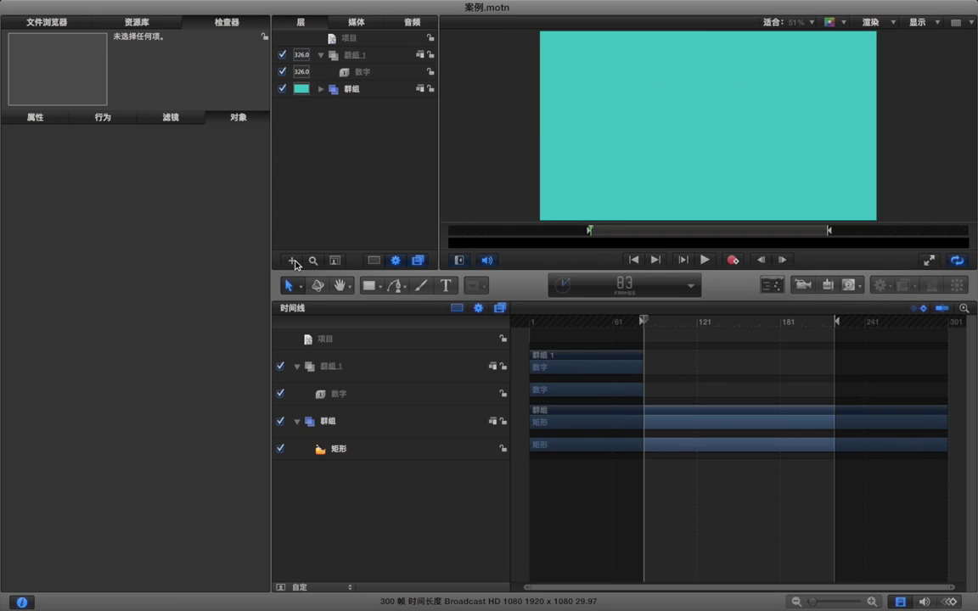
- Create a new group and add the 同心圆形 (concentric circles) generator from the library to it
left_click(293, 262)
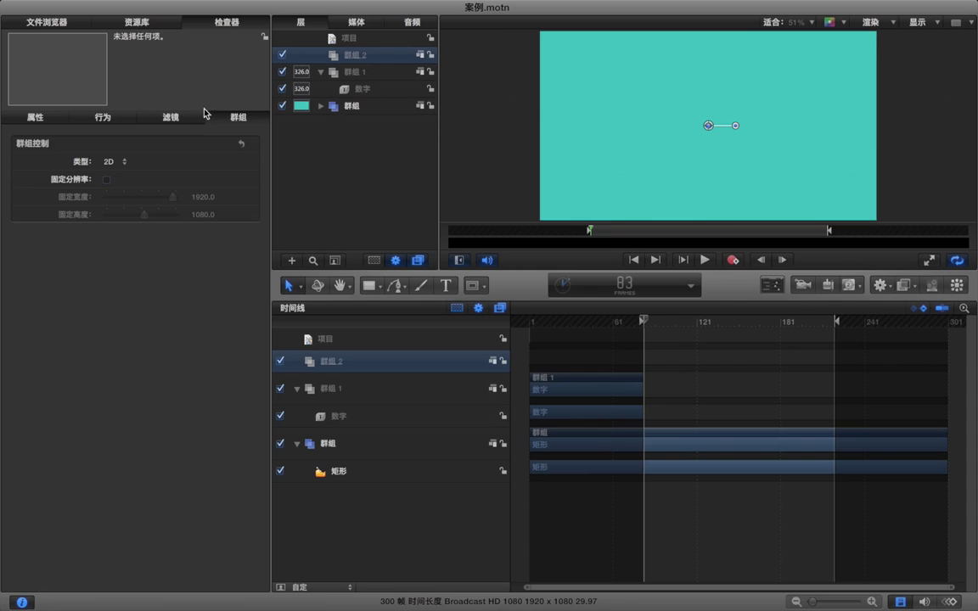
left_click(136, 24)
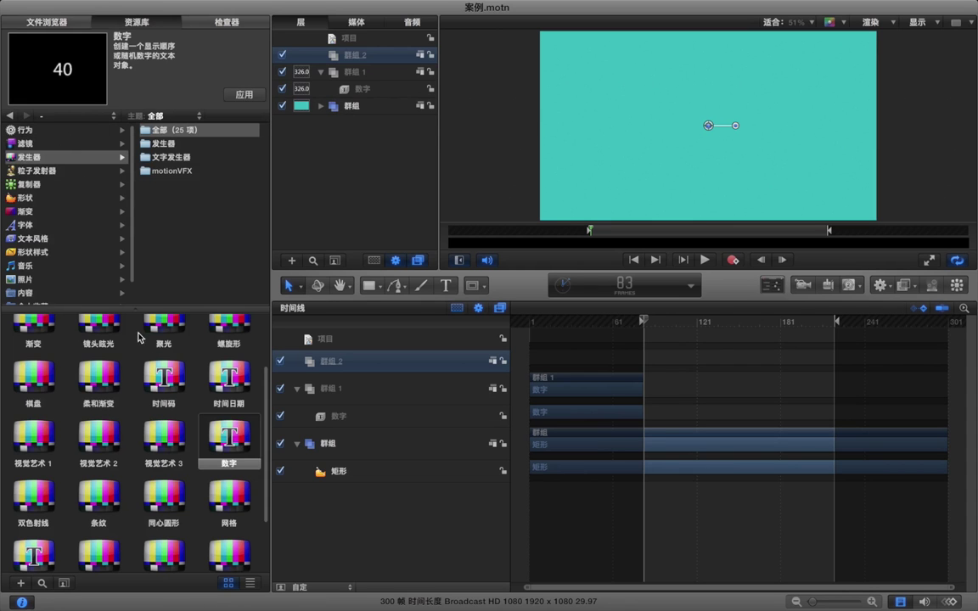
scroll(206, 382, "down", 2)
left_click_drag(161, 468, 351, 56)
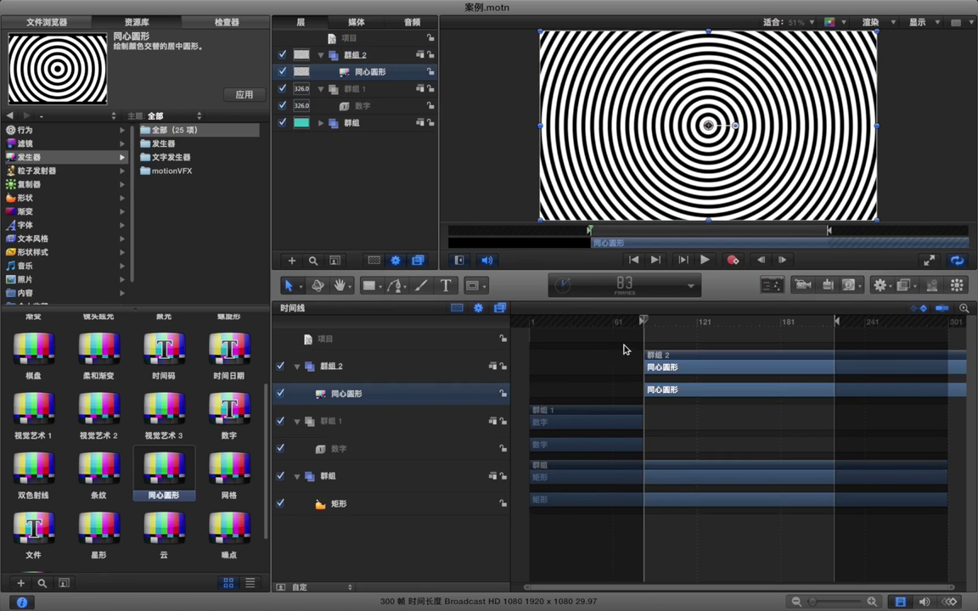
- Trim the 同心圆形 layer to end at frame 179, with the play range's out point at the same frame
left_click_drag(965, 391, 841, 391)
left_click(966, 393)
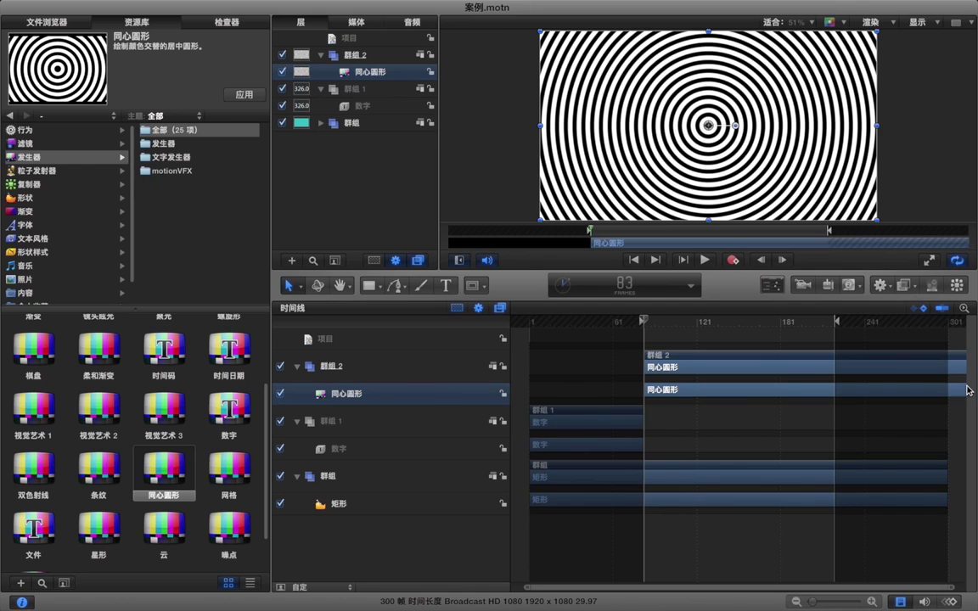
left_click(779, 324)
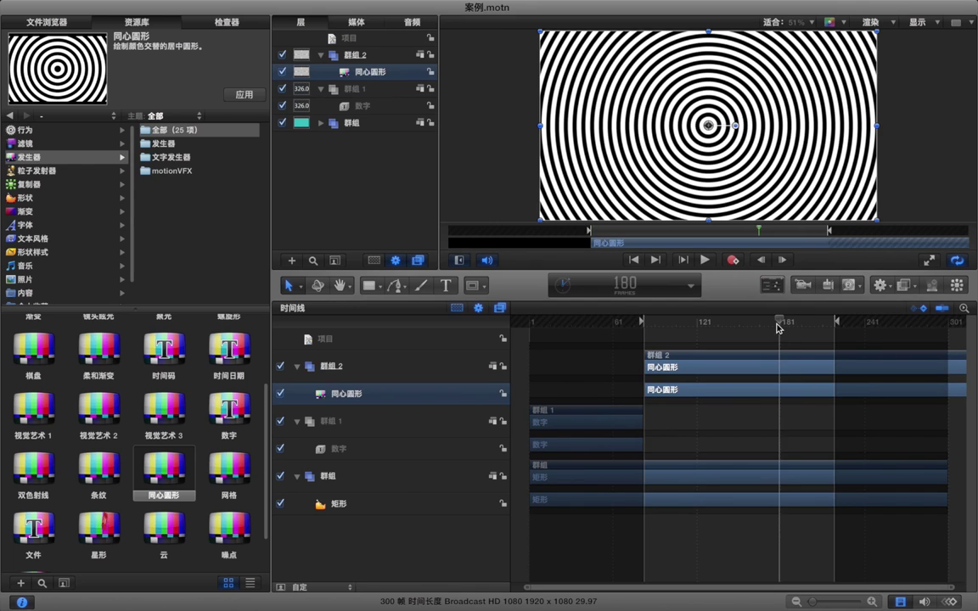
key("Left")
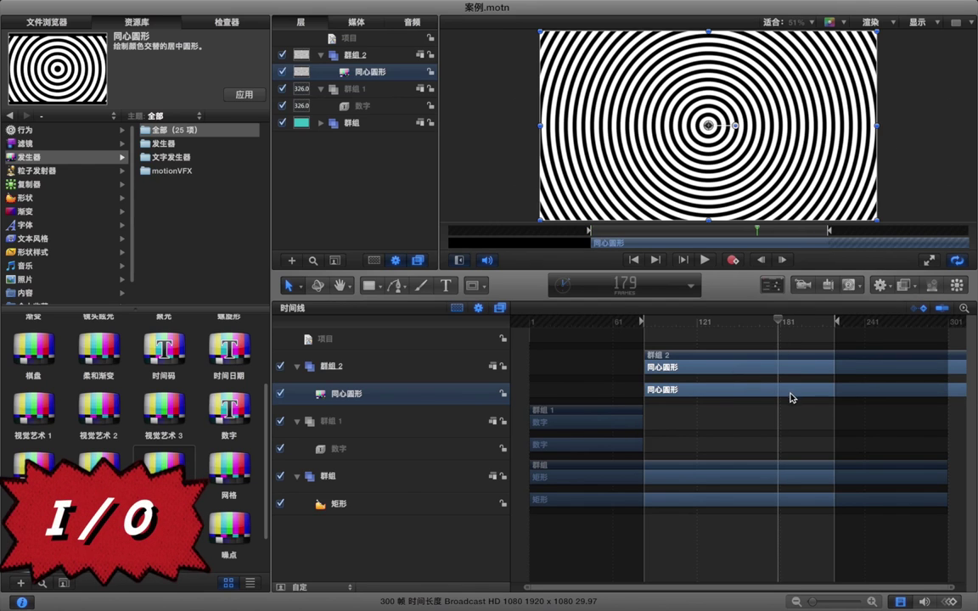
key("o")
left_click(787, 421)
left_click(697, 323)
left_click(707, 390)
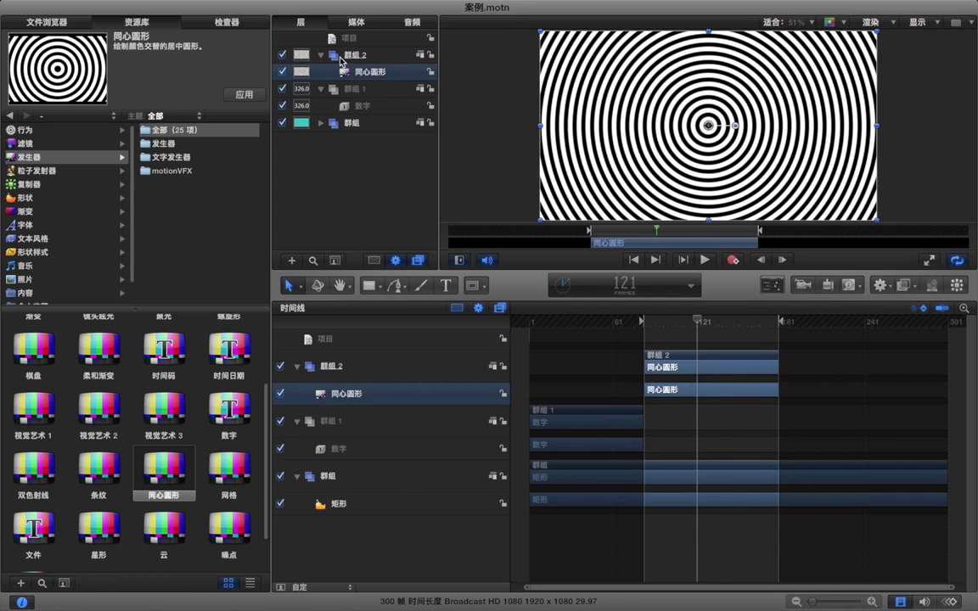
- Try a polygonal shape for the 同心圆形 generator and return its shape to 圆形 (circle)
left_click(220, 22)
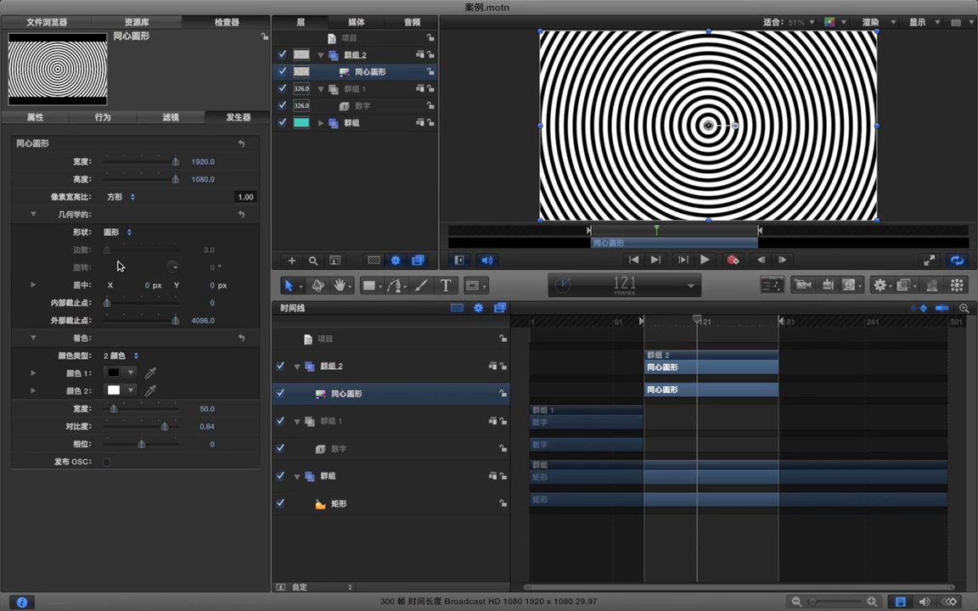
left_click(118, 199)
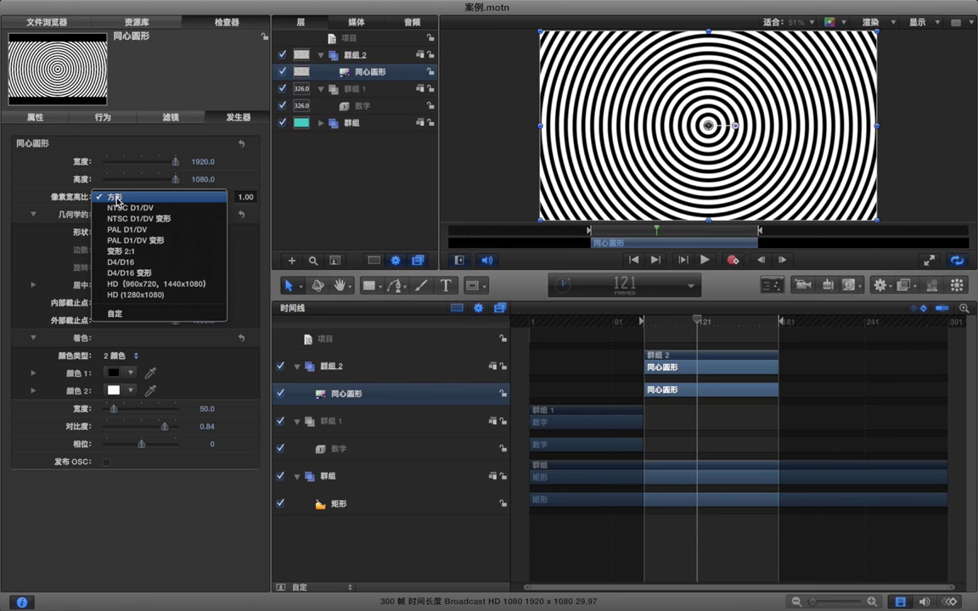
left_click(117, 197)
left_click(119, 231)
left_click(125, 246)
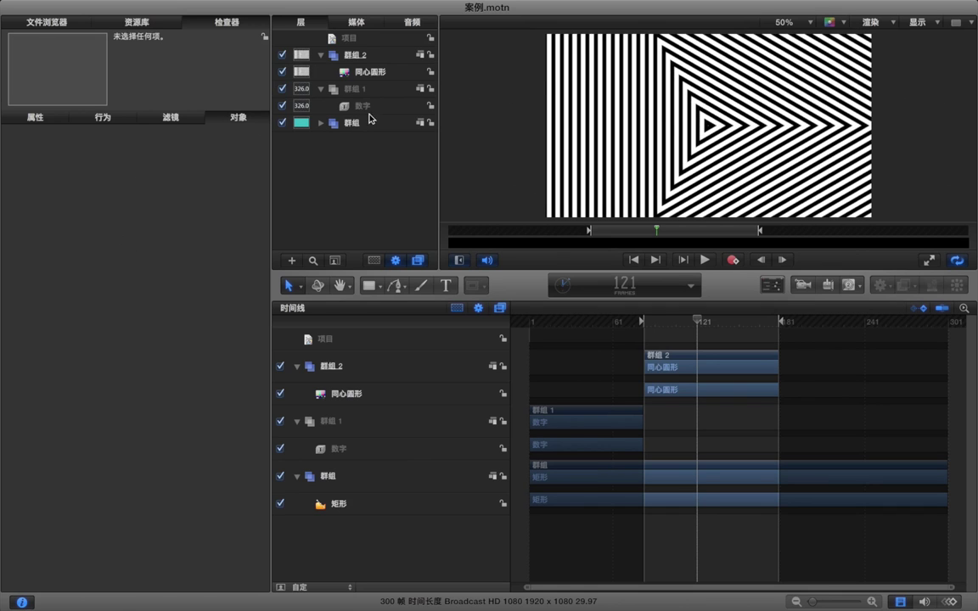
left_click(338, 69)
left_click(119, 232)
left_click(124, 222)
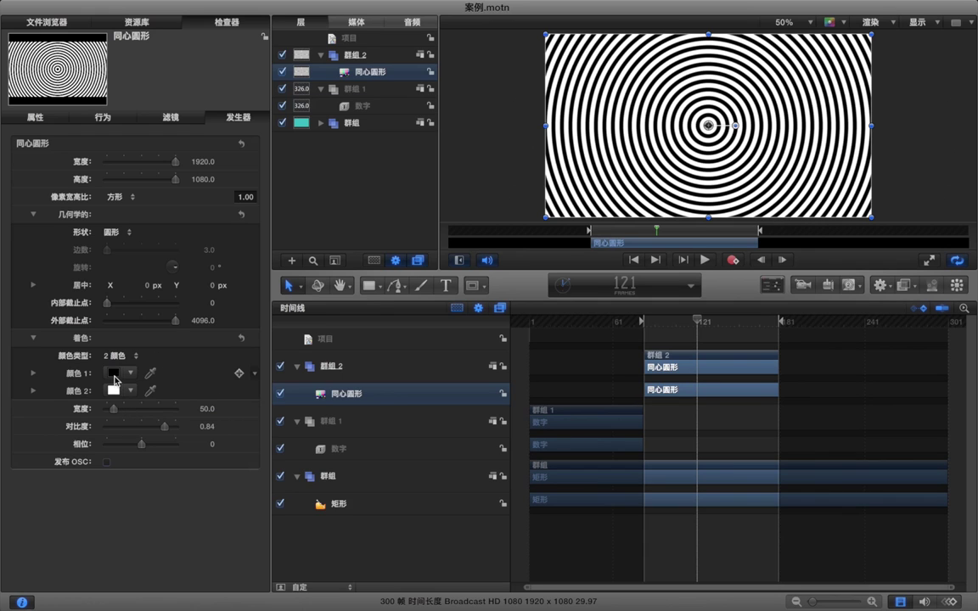
- Set the rings' first color to 海水蓝 (ocean blue) and the second color to light pink
left_click(112, 373)
left_click_drag(342, 208, 344, 163)
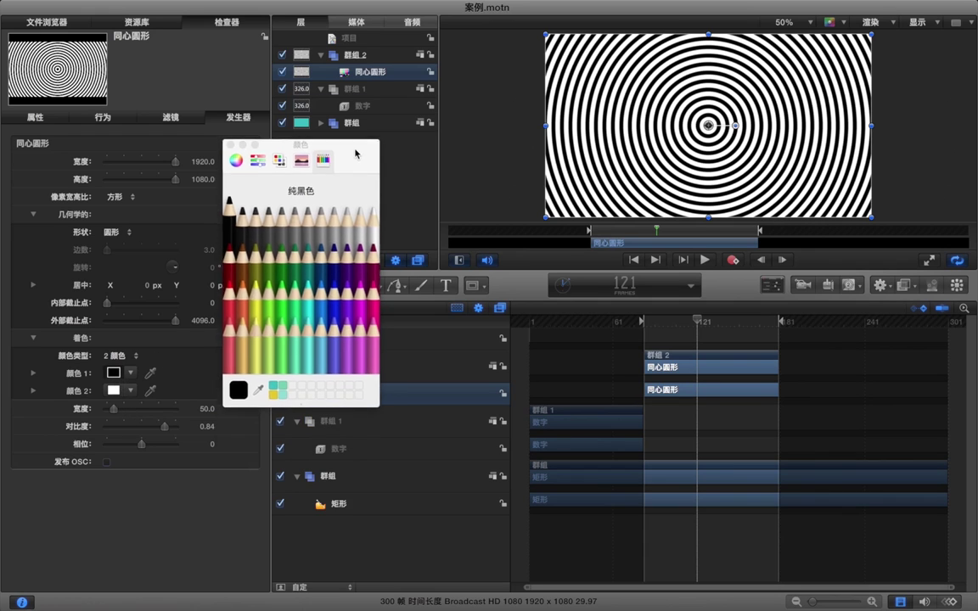
left_click(321, 268)
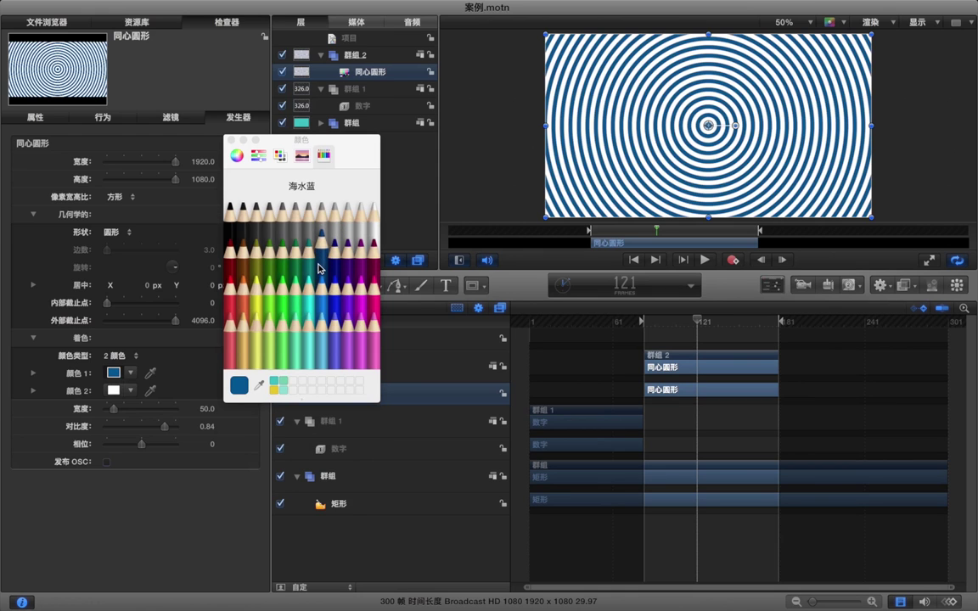
left_click(116, 391)
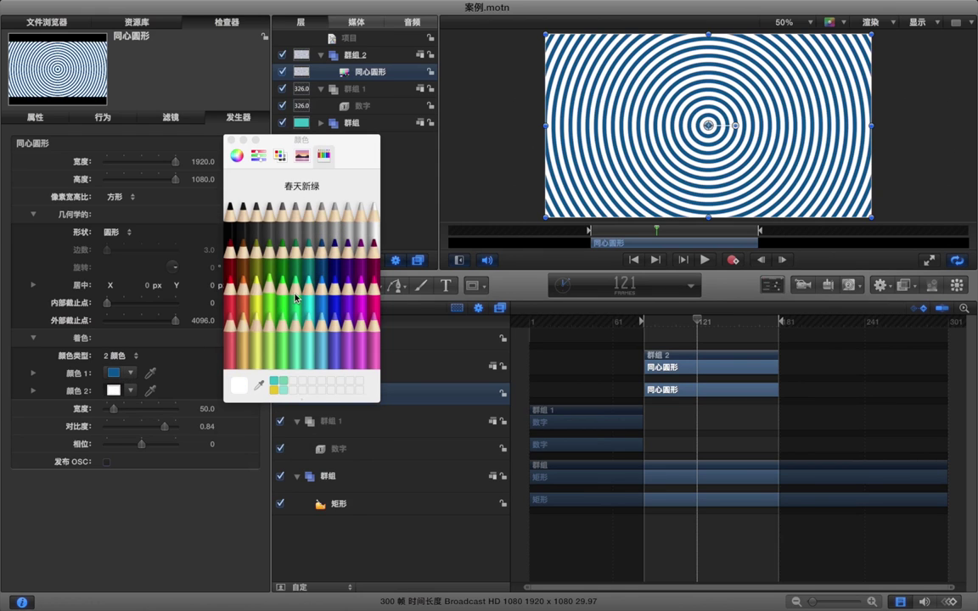
left_click(358, 308)
left_click(360, 321)
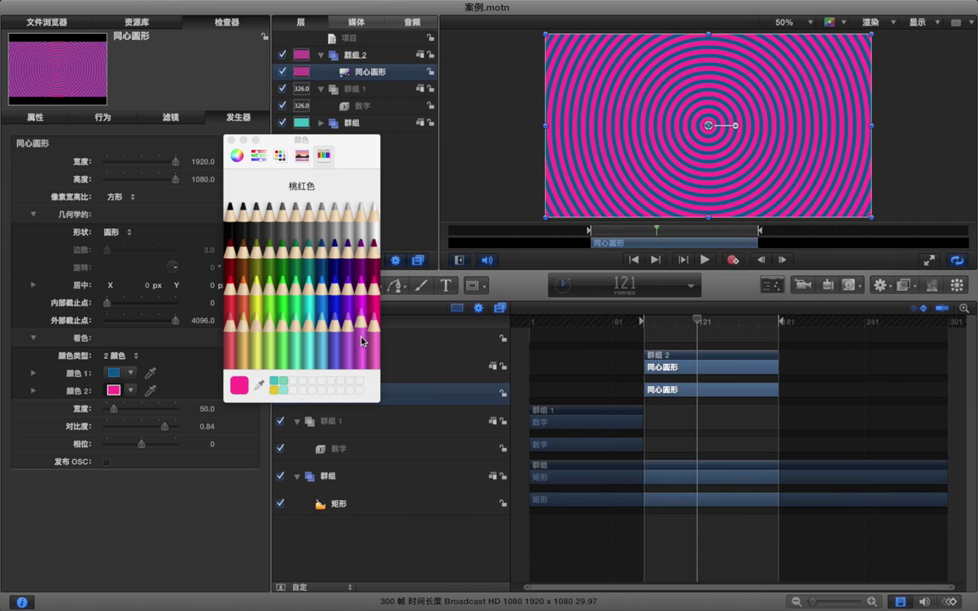
left_click(365, 338)
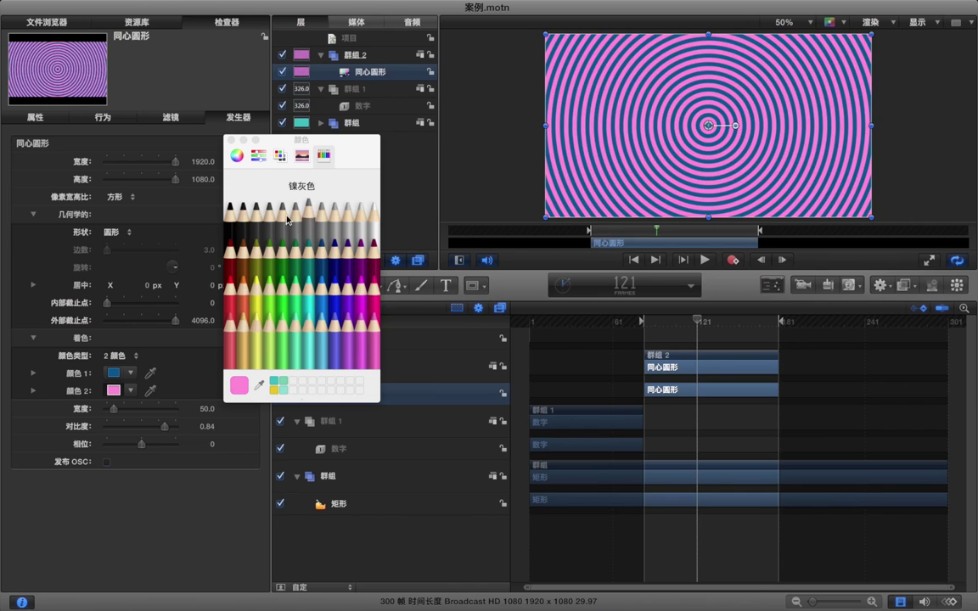
left_click(229, 140)
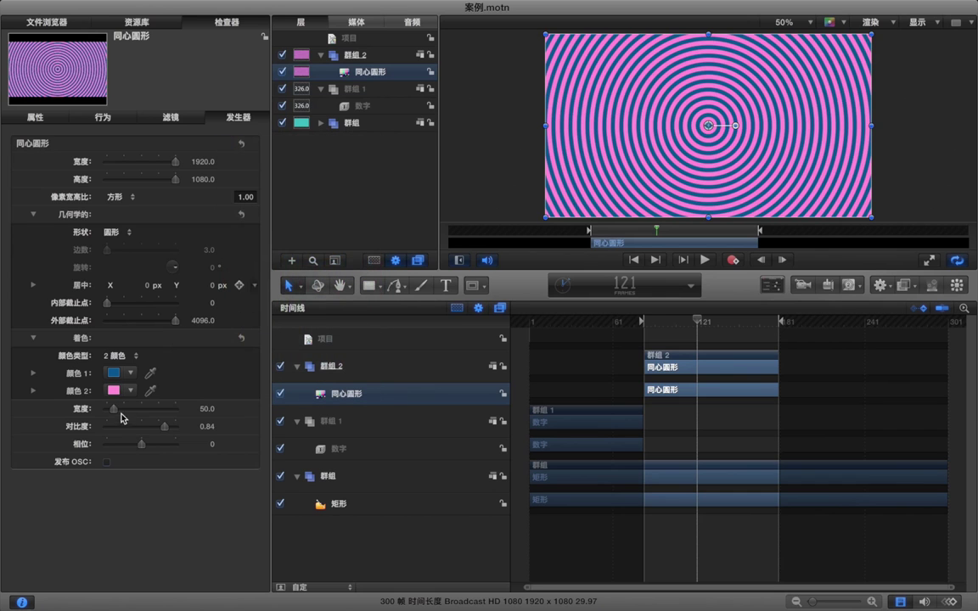
- At frame 83, set the ring width to 201, the contrast to 1.0 and the phase to -795
mouse_move(114, 411)
left_mouse_down()
mouse_move(144, 411)
mouse_move(109, 412)
mouse_move(126, 413)
left_mouse_up()
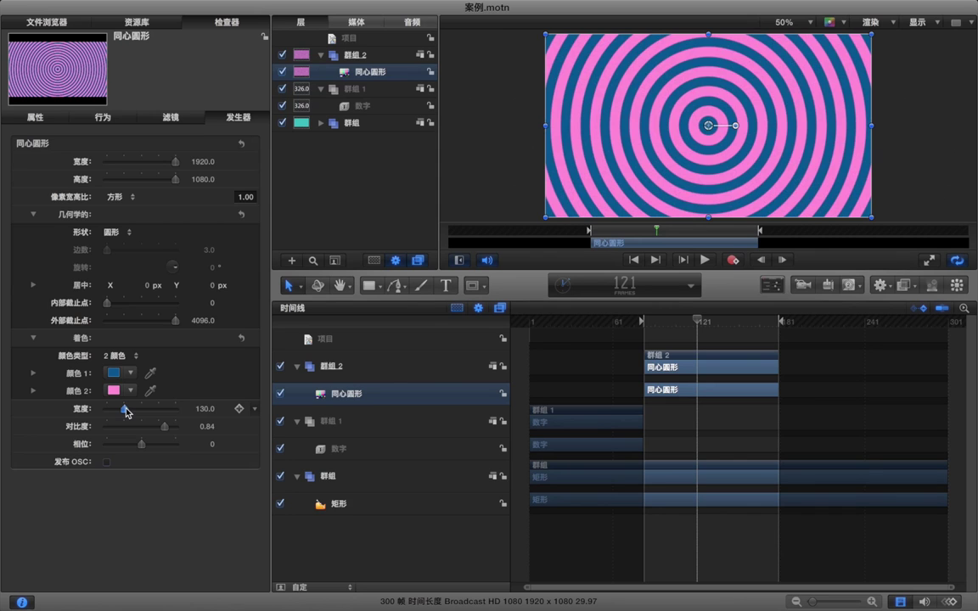
left_click_drag(125, 413, 131, 447)
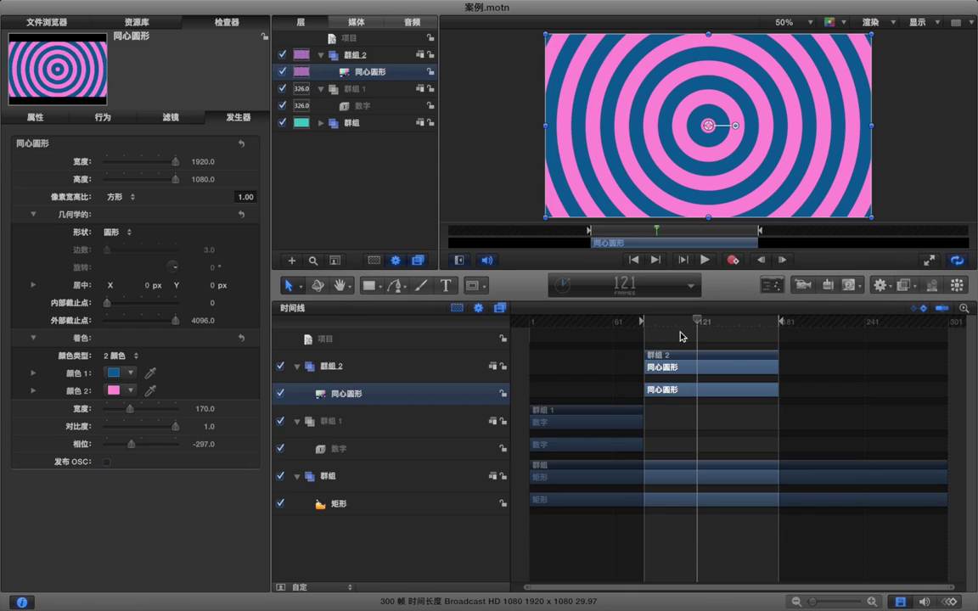
left_click_drag(675, 325, 644, 324)
mouse_move(130, 444)
left_mouse_down()
mouse_move(157, 449)
mouse_move(114, 446)
left_mouse_up()
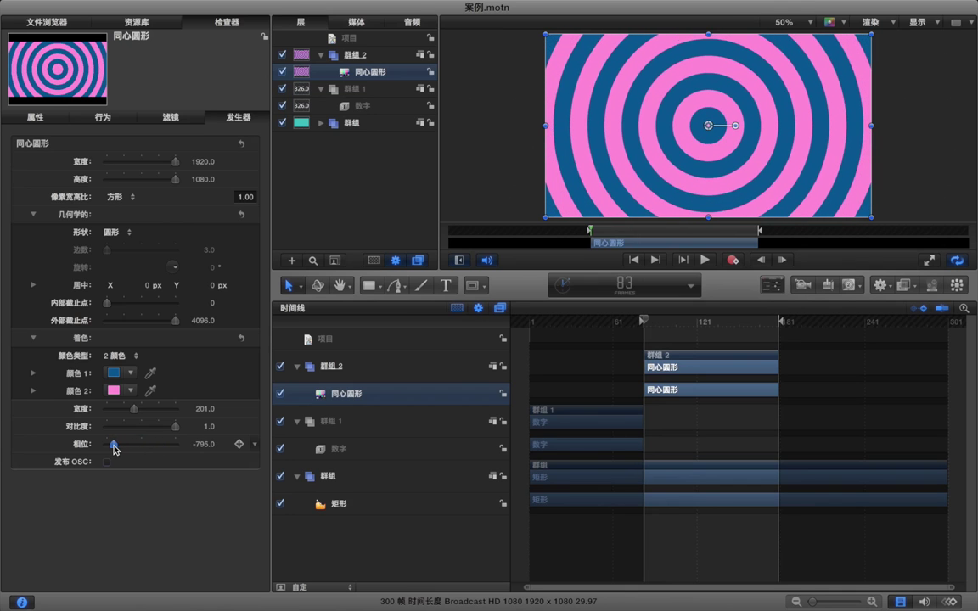
- Animate the rings' phase with a keyframe at frame 83 and one of 49 at frame 100
left_click(240, 444)
left_click(667, 321)
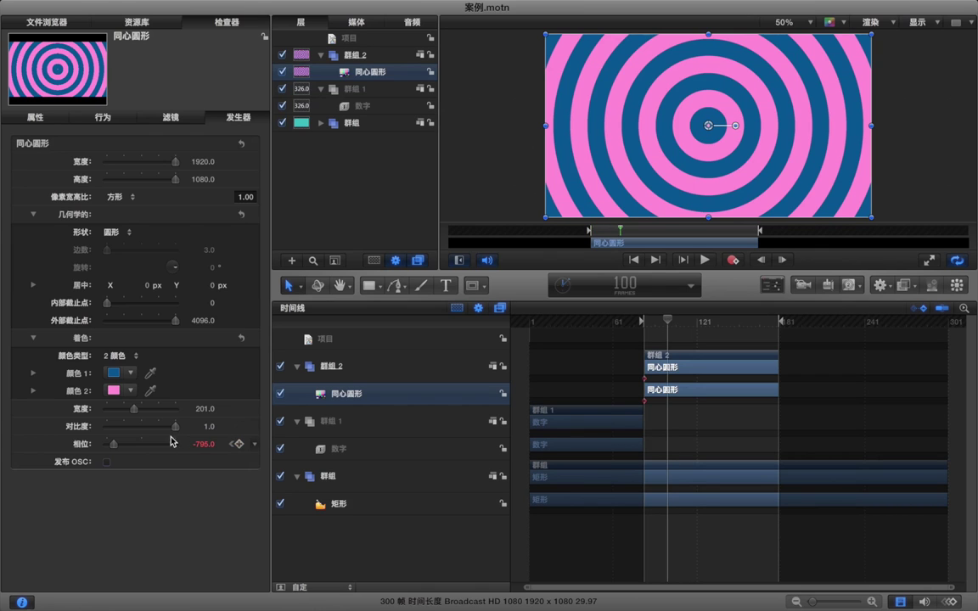
left_click(142, 446)
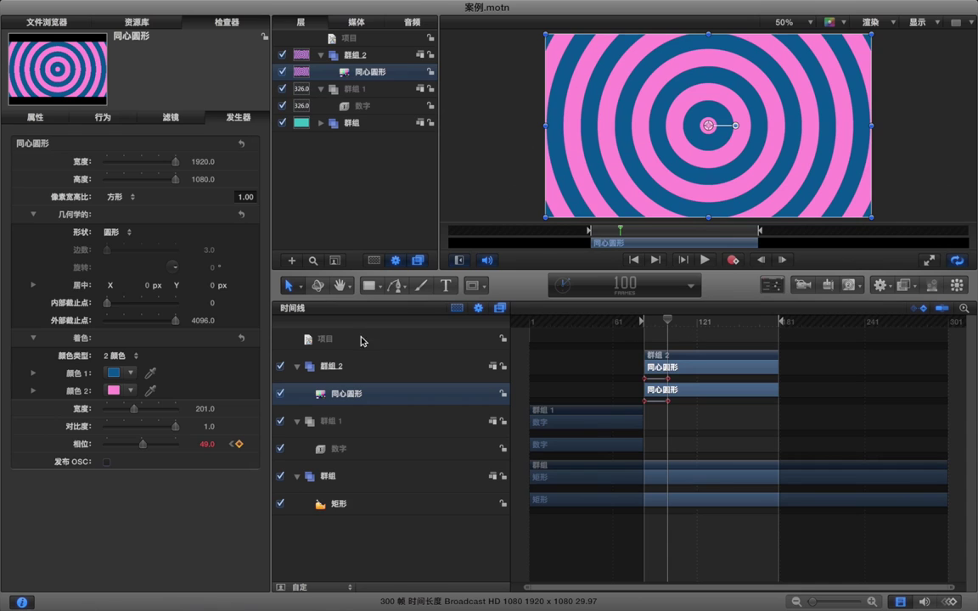
- Animate the ring width with a keyframe at frame 100 and one of 79 at frame 112
mouse_move(240, 411)
left_click(240, 411)
left_click(684, 323)
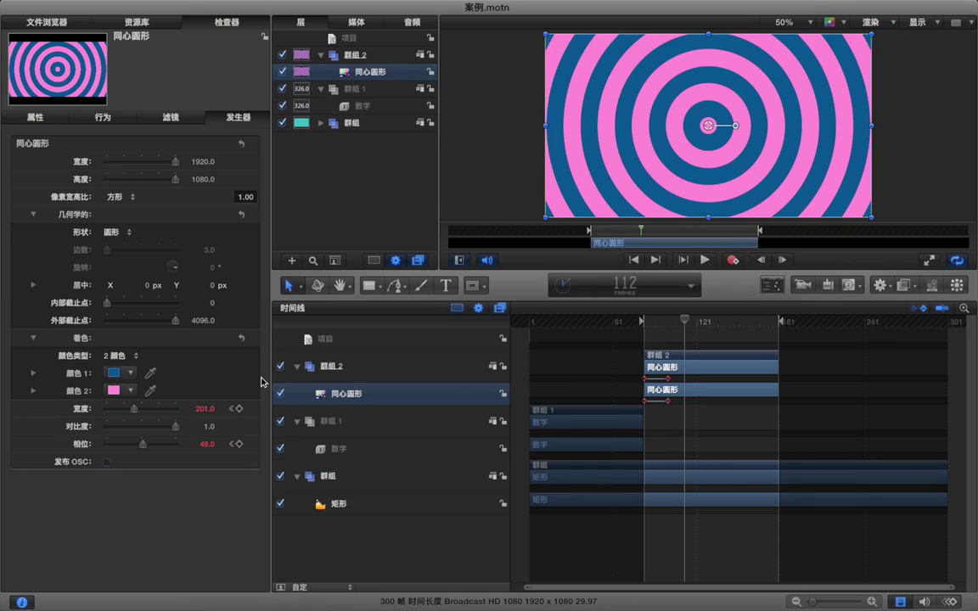
left_click_drag(204, 408, 161, 409)
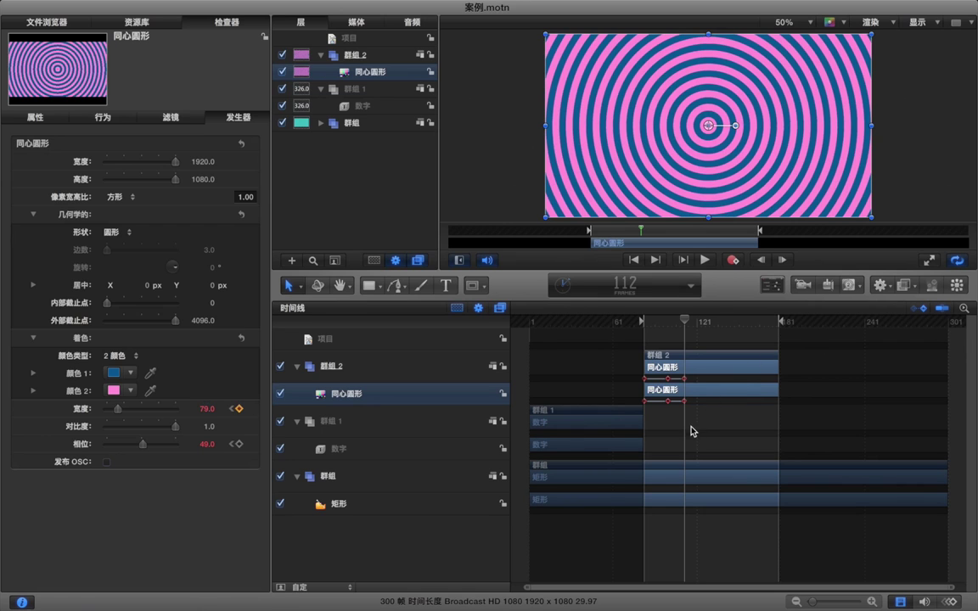
- Play back the ring animation from near its start to check the speed of the phase and width changes
left_click(684, 341)
left_click_drag(666, 323, 640, 323)
key("space")
key("space")
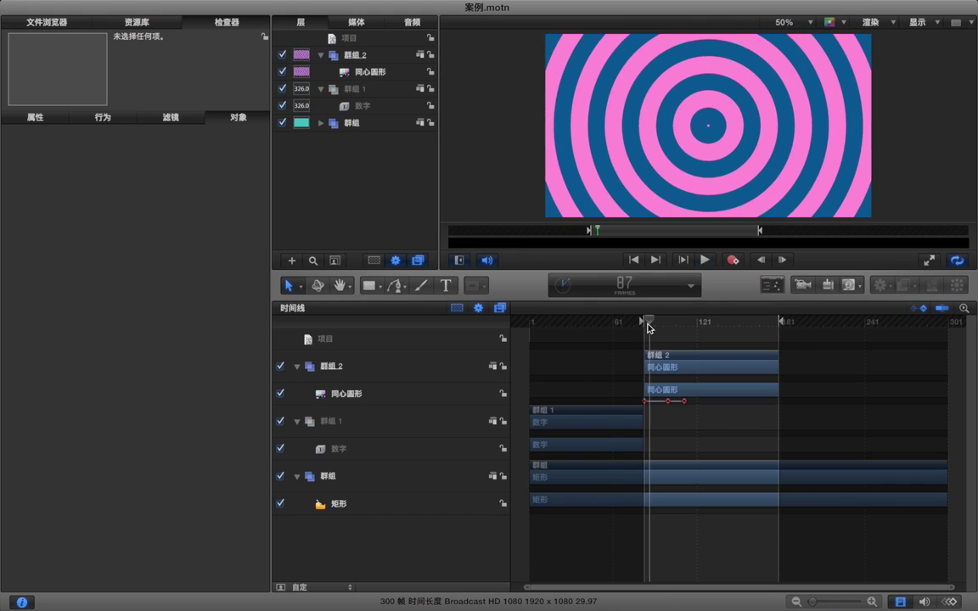
key("space")
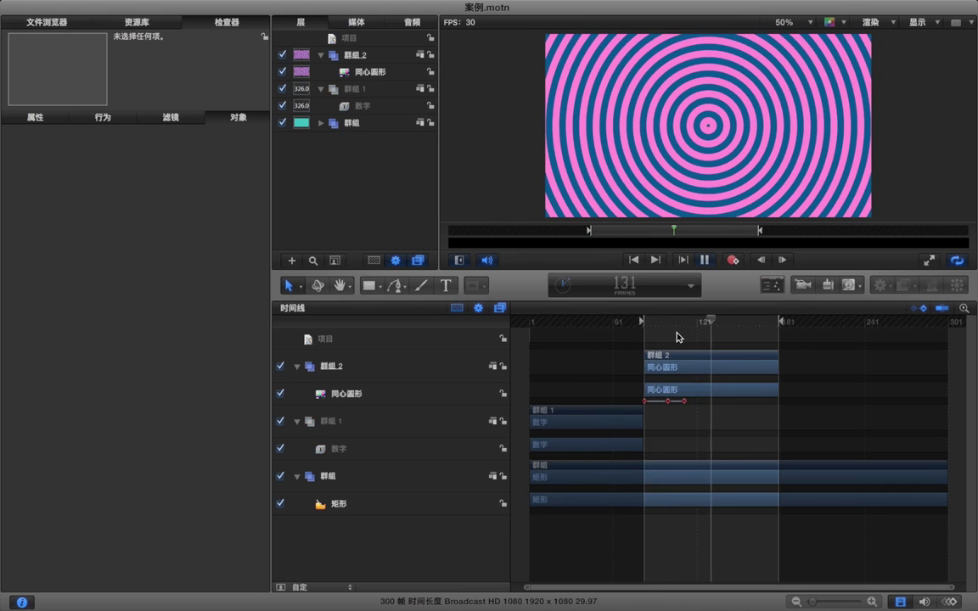
left_click_drag(692, 326, 656, 332)
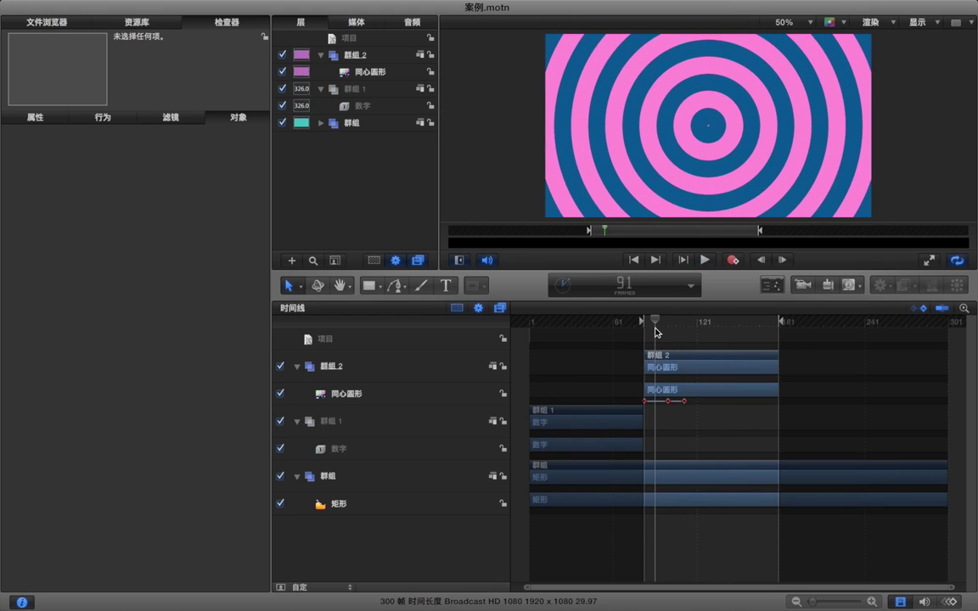
key("space")
key("space")
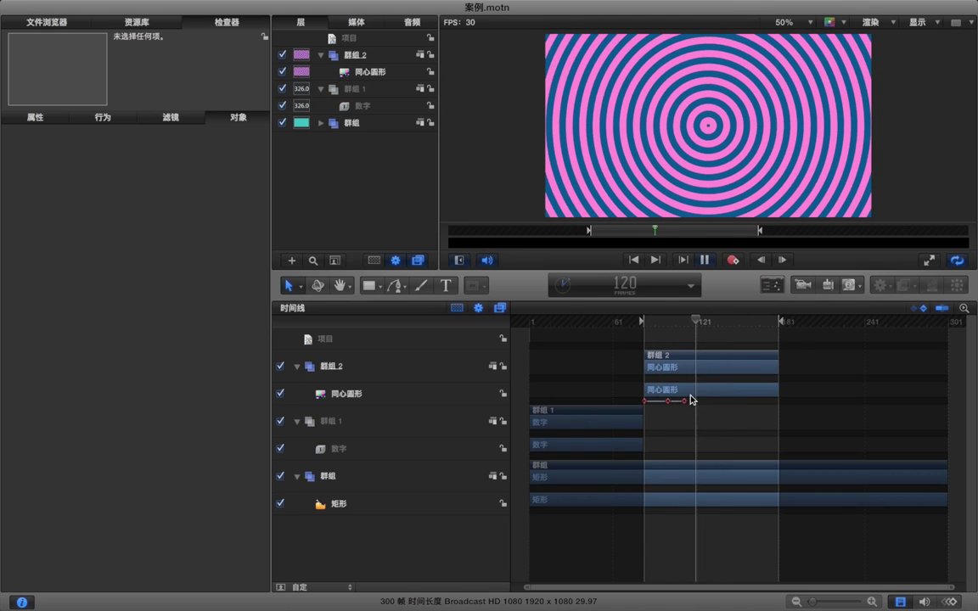
- Move the keyframe at frame 112 to just past frame 121 and set the play range's out point to frame 135
left_click_drag(684, 401, 705, 400)
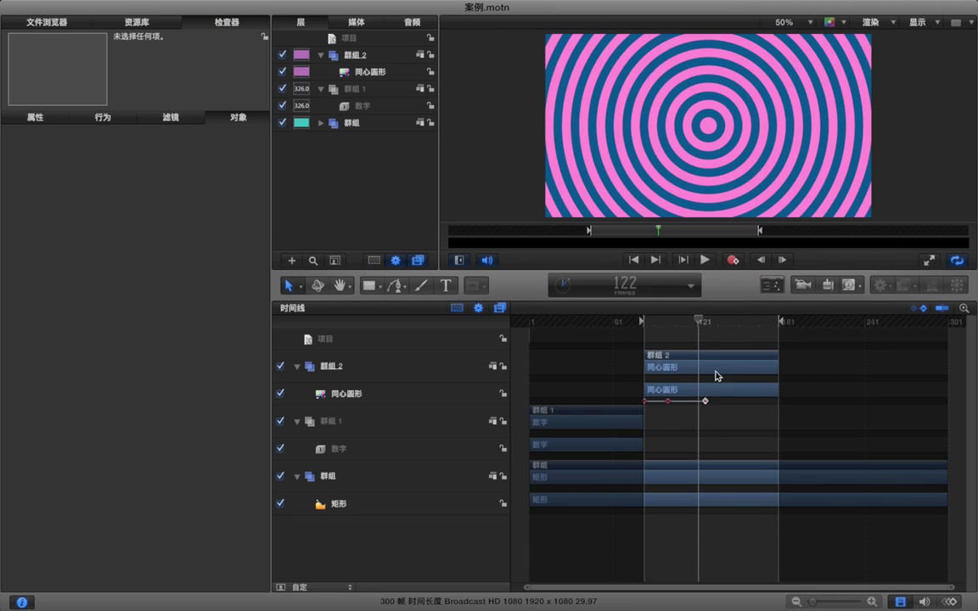
key("space")
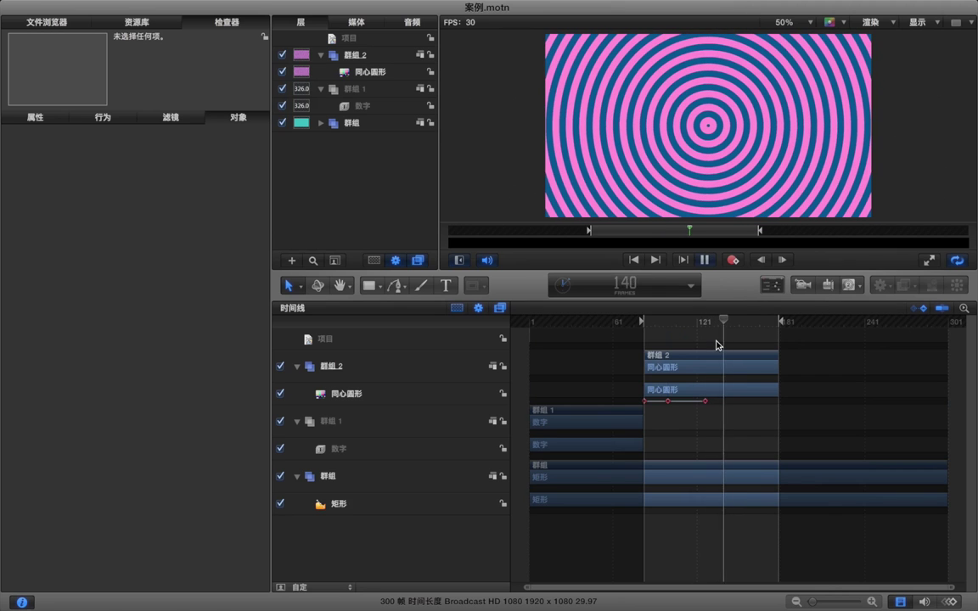
left_click(717, 321)
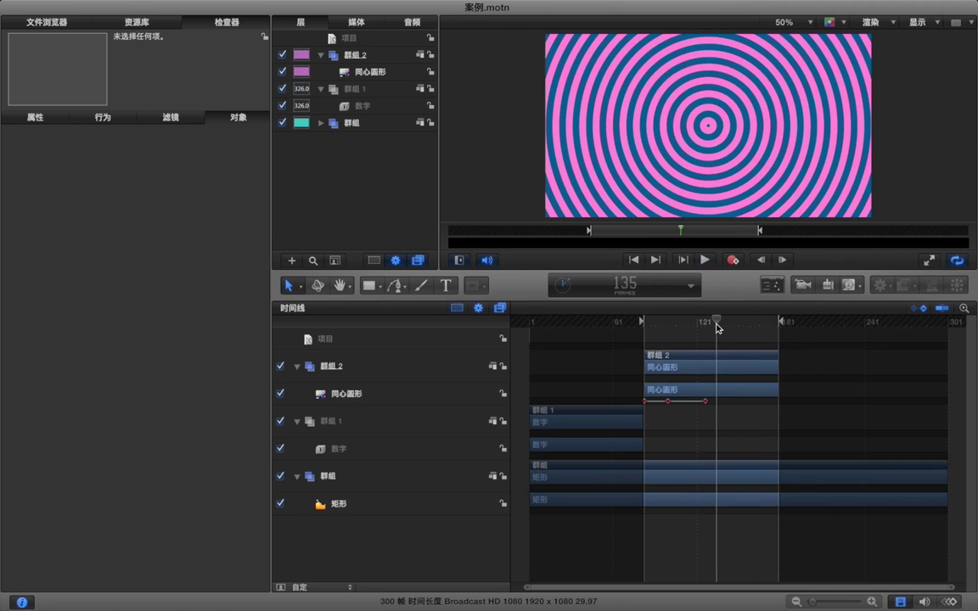
key("o")
key("space")
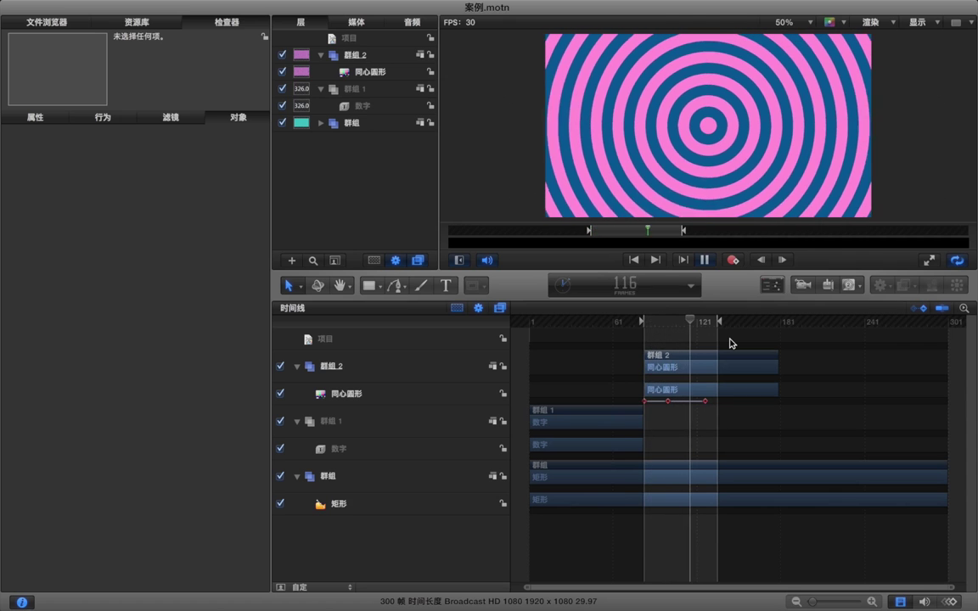
key("space")
- Add an image mask to the 同心圆形 layer
left_click(703, 396)
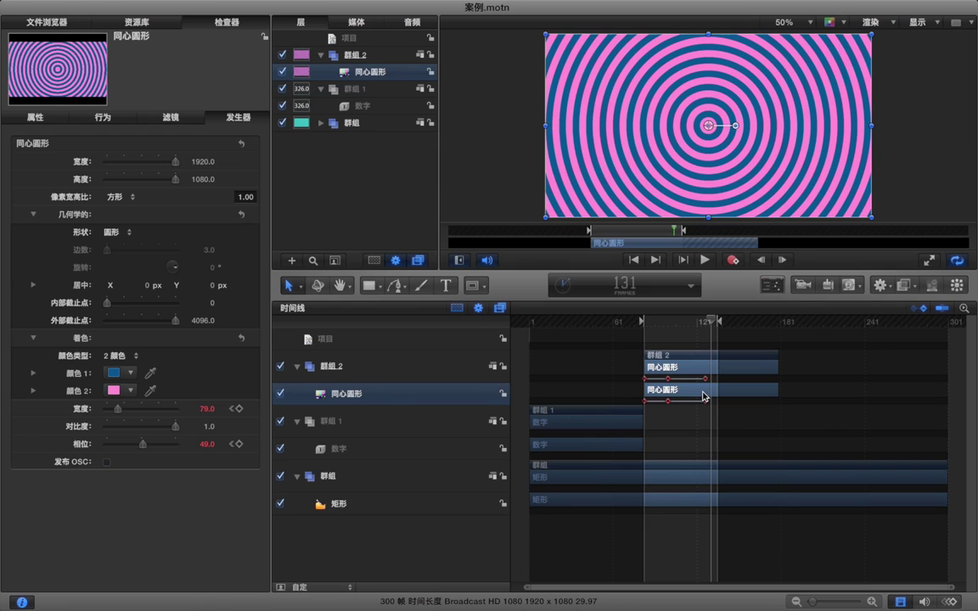
right_click(703, 396)
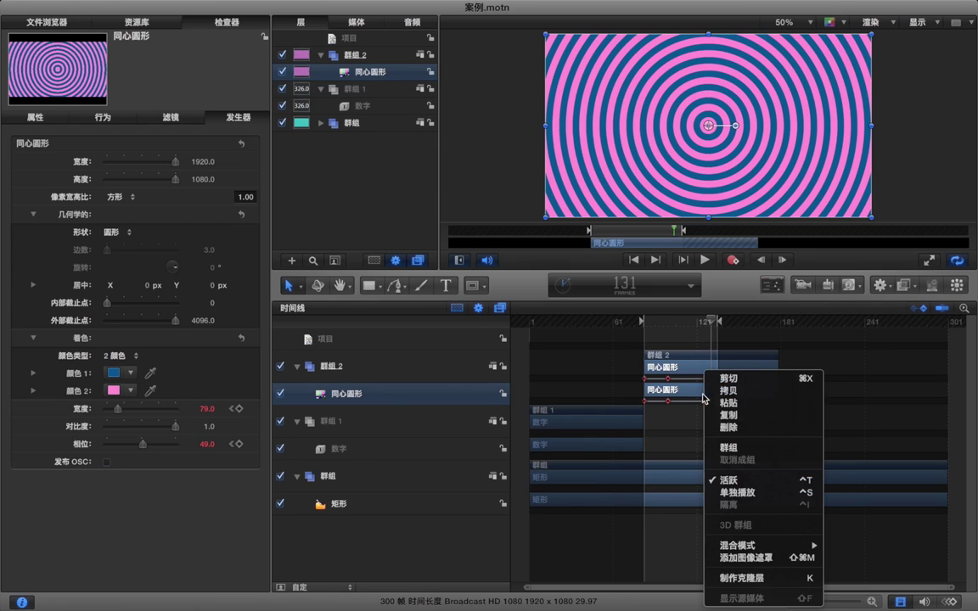
left_click(746, 558)
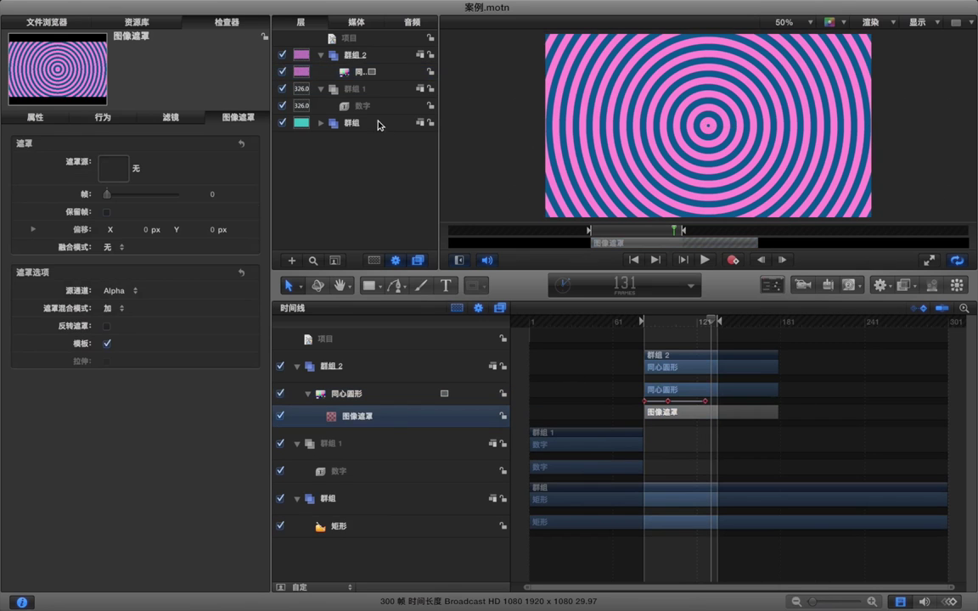
- Create a new group above 群组 2 and add the Blocks Left Down IN replicator from the library's 复制器 category to it
left_click(361, 56)
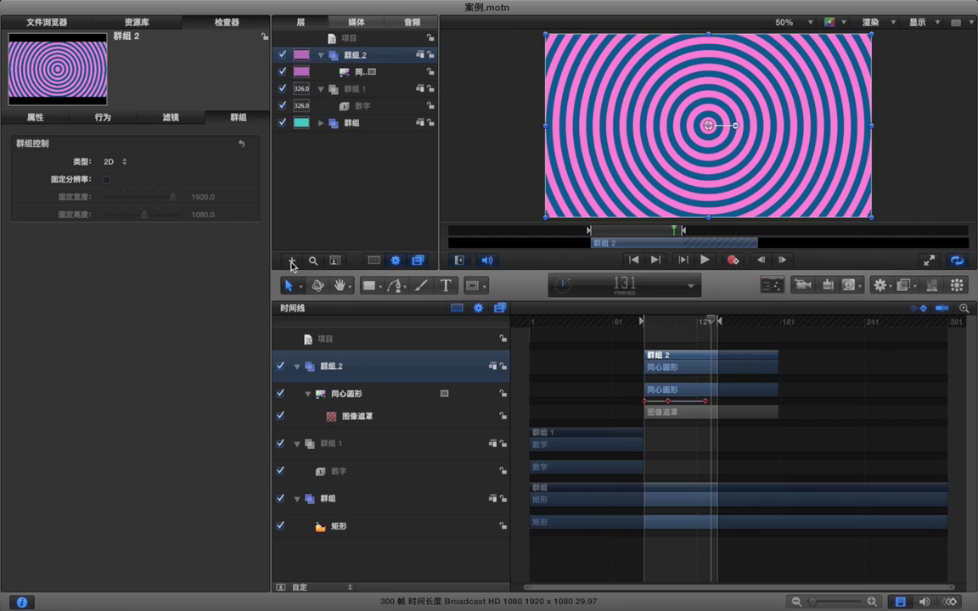
left_click(292, 263)
left_click(160, 27)
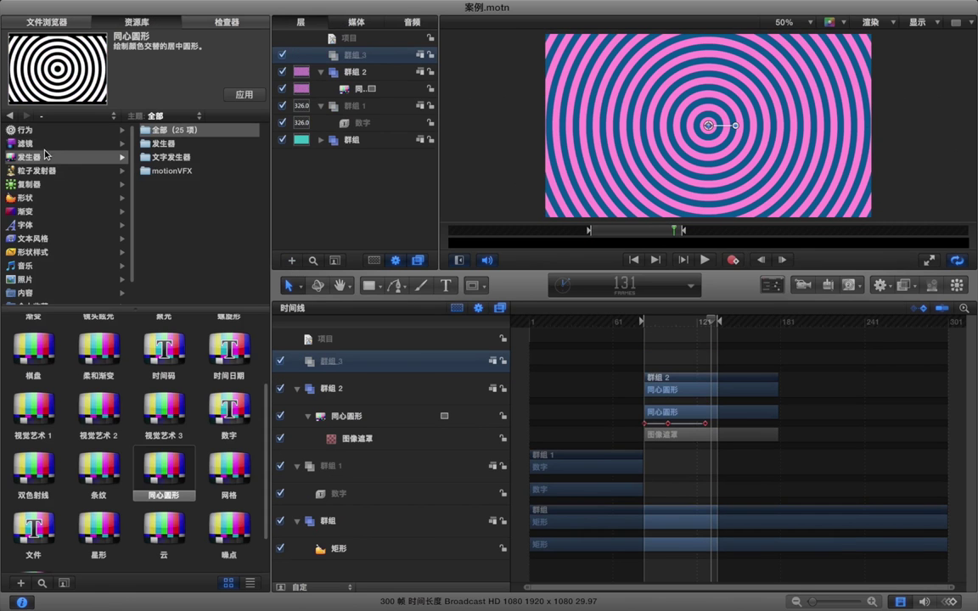
left_click(53, 172)
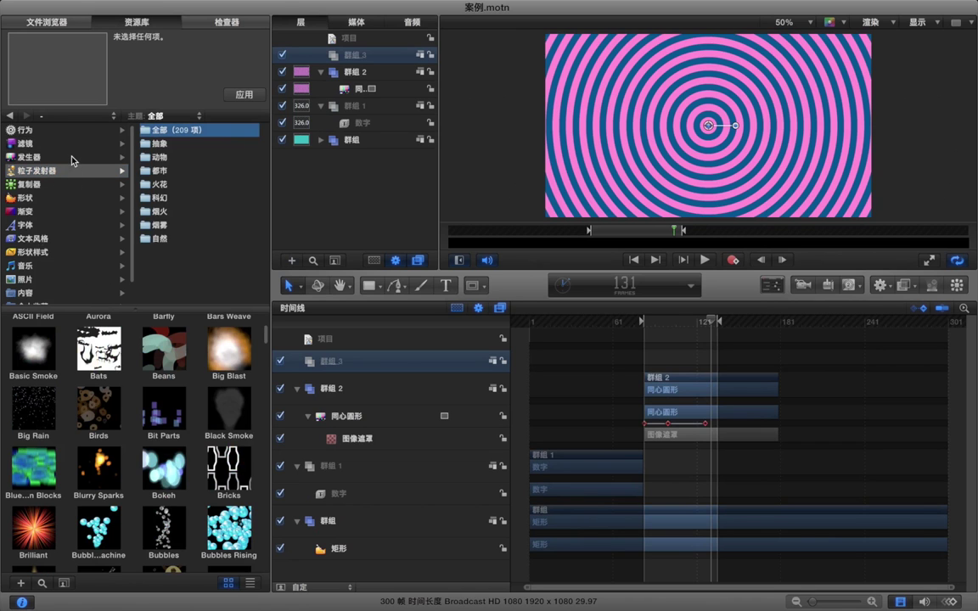
left_click(63, 184)
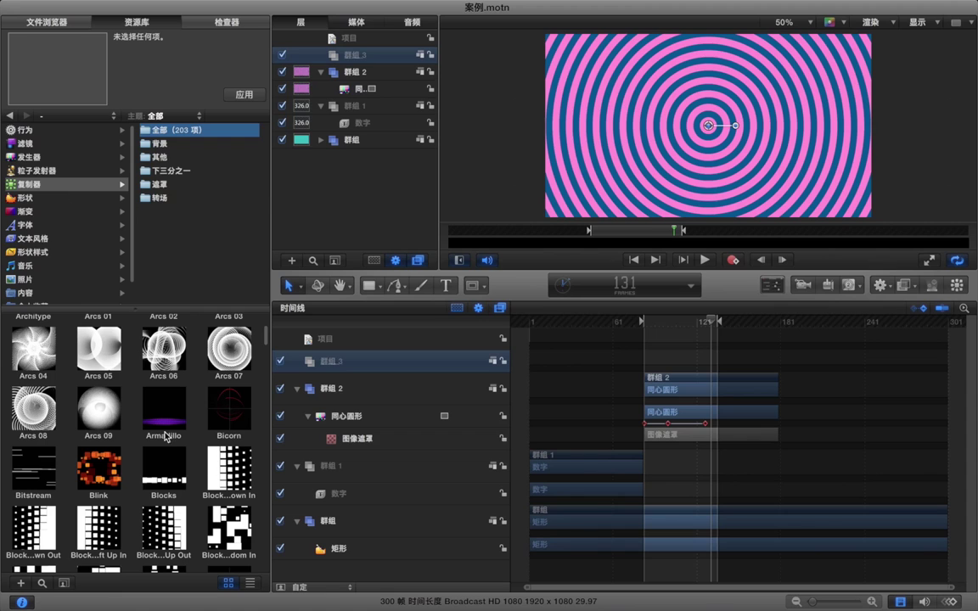
left_click_drag(226, 470, 337, 366)
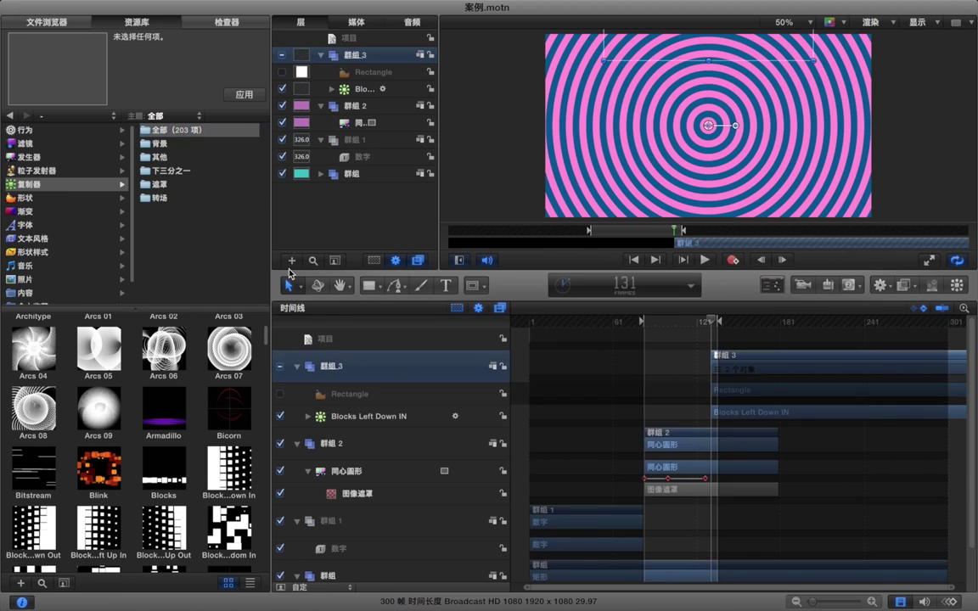
- Use 群组 3 as the source of the 同心圆形 layer's image mask and set the mask blend mode to 减
left_click(224, 22)
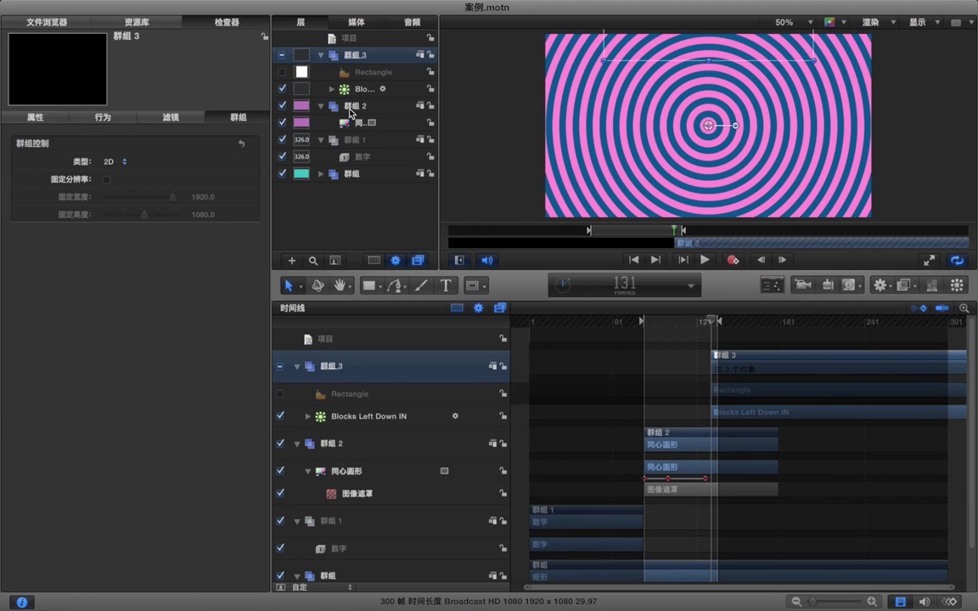
left_click(359, 492)
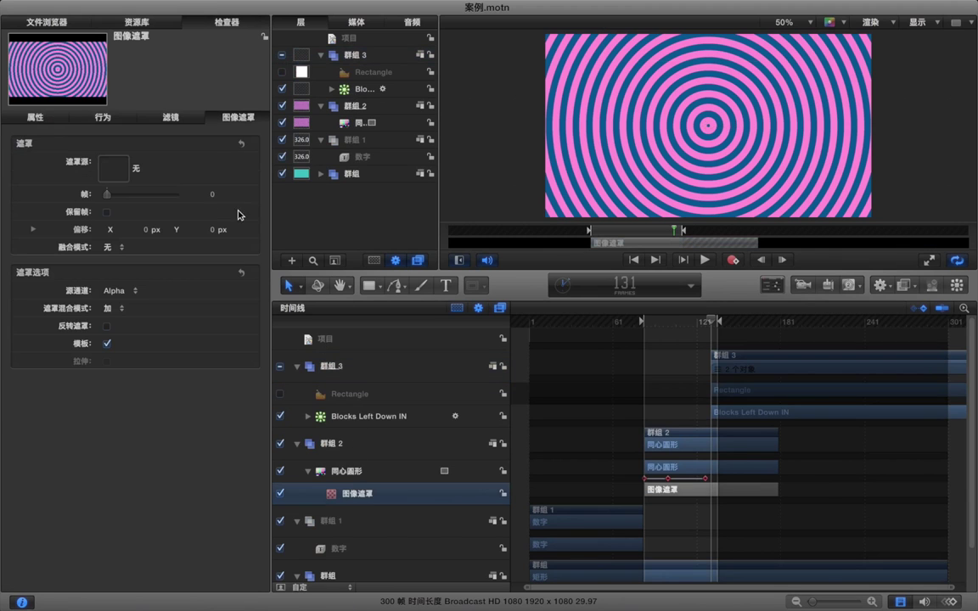
left_click_drag(353, 57, 119, 167)
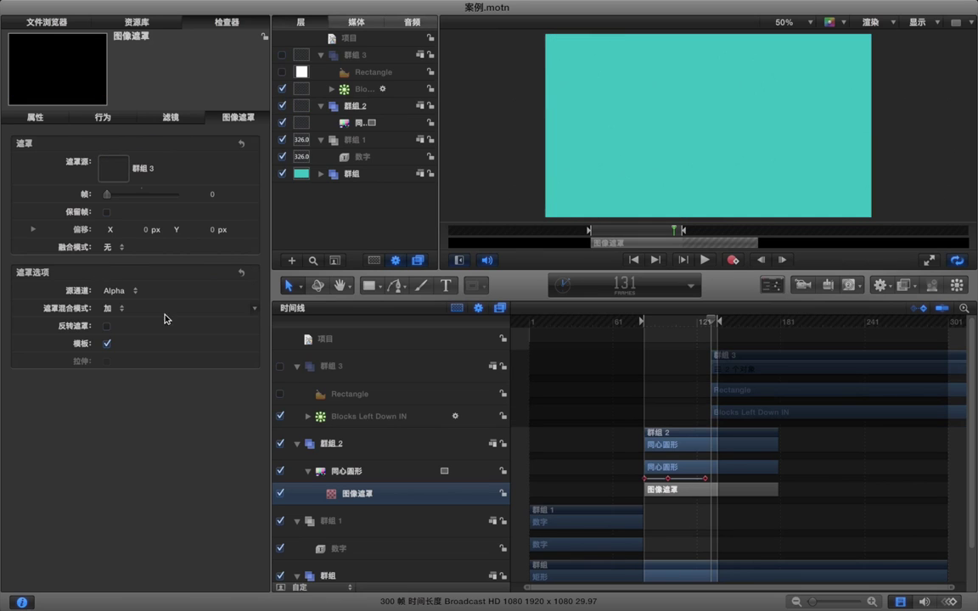
left_click(111, 311)
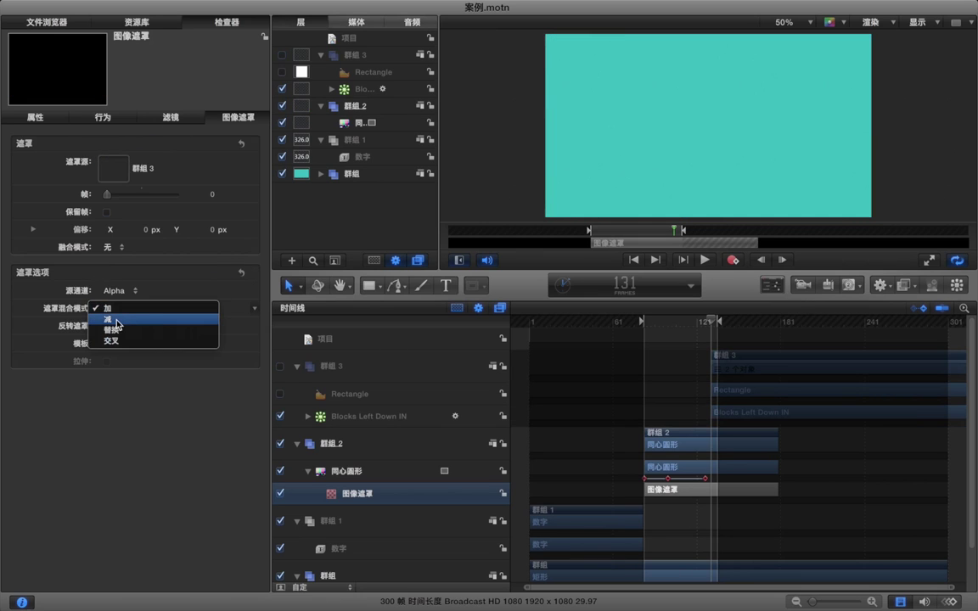
left_click(116, 320)
- Move 群组 3 in the timeline so that it starts at the play range's in point
left_click_drag(720, 356, 654, 327)
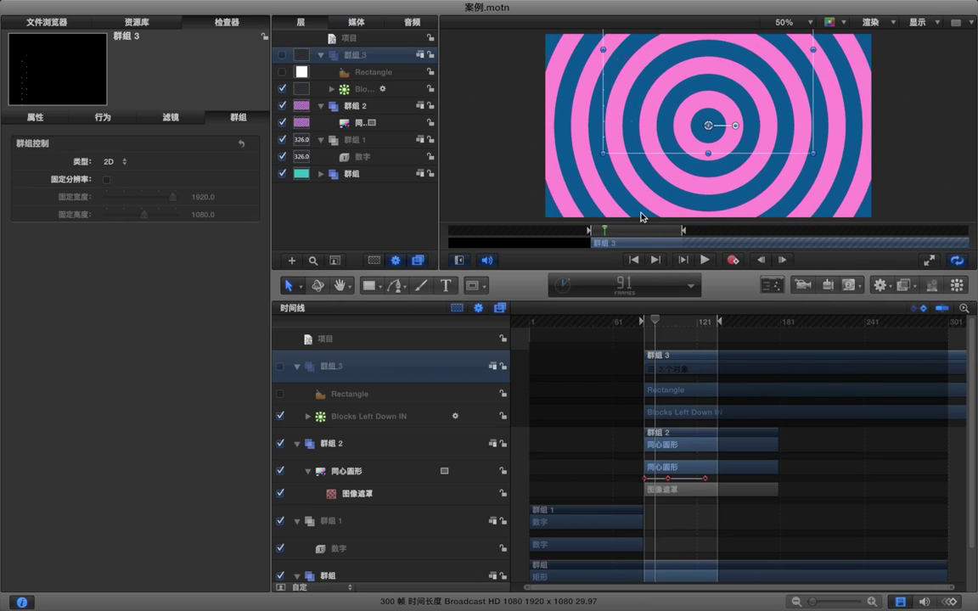
- Scale 群组 3 to 167% and reposition it to about X 15.7 px, Y -449.2 px over the canvas
key("super+minus")
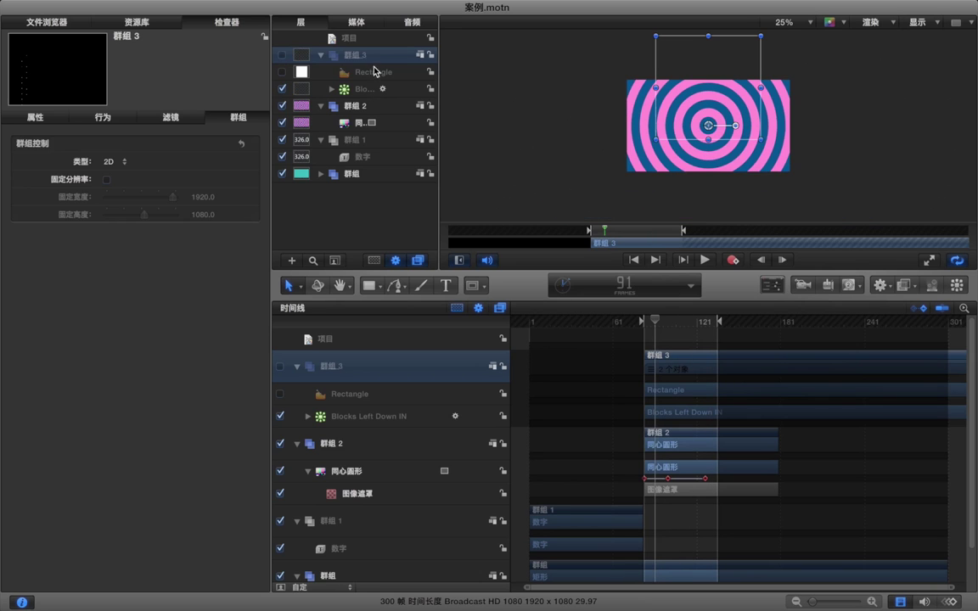
left_click(67, 26)
left_click(206, 27)
left_click(64, 116)
left_click_drag(214, 199, 215, 200)
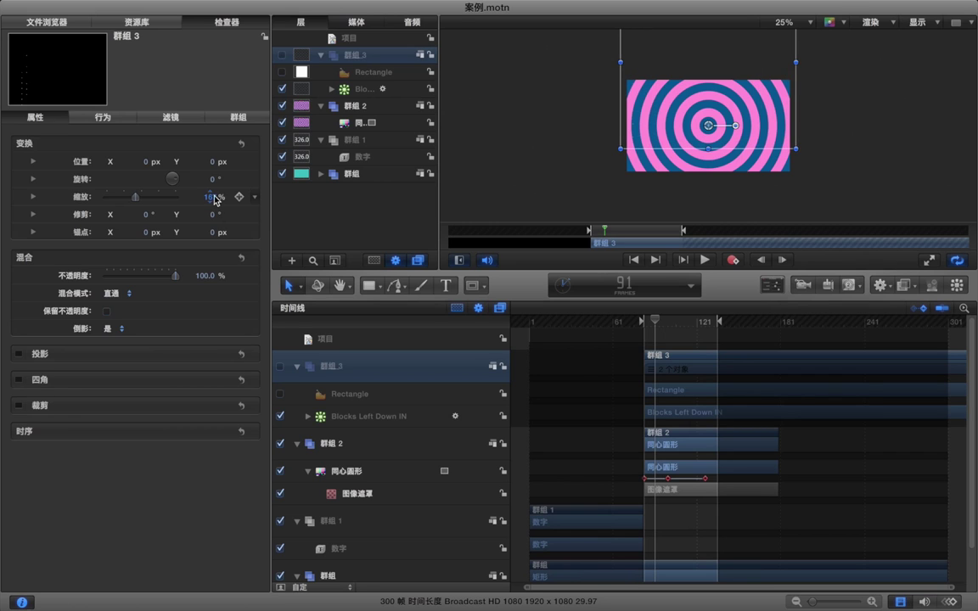
left_click_drag(689, 95, 690, 131)
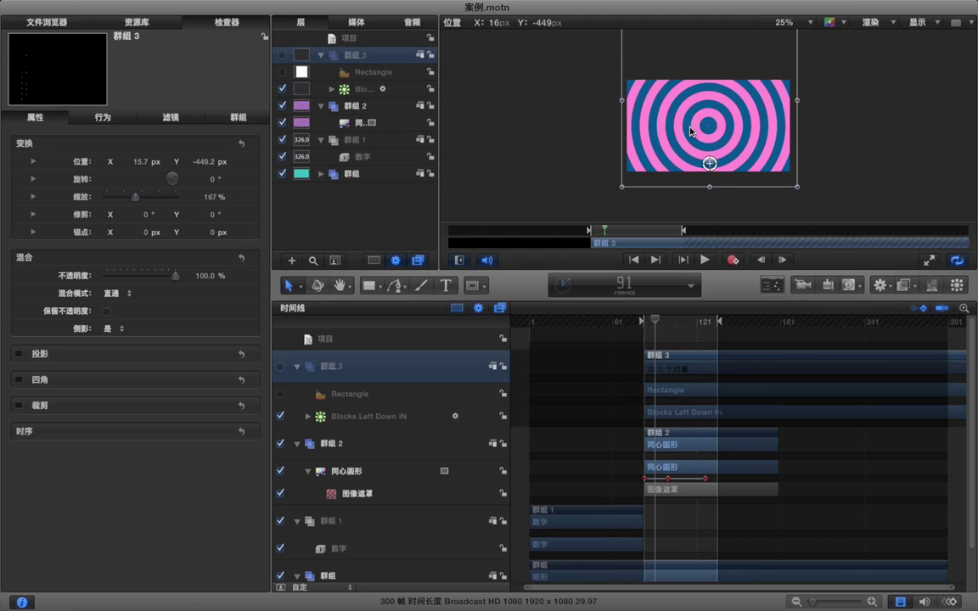
- Play back the block wipe over the rings, pausing partway to check how well the mask covers the frame
left_click(681, 339)
key("space")
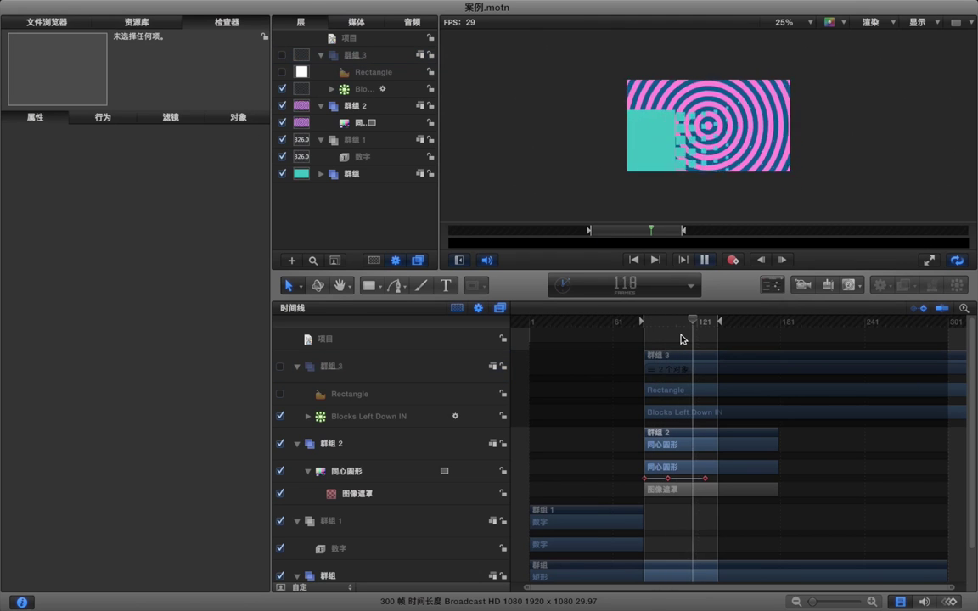
key("space")
key("space")
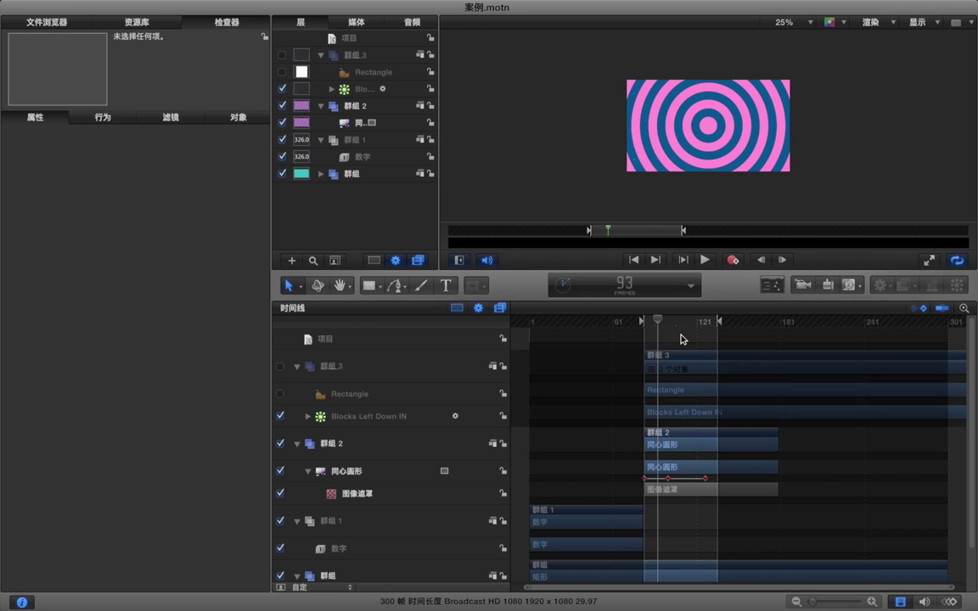
key("space")
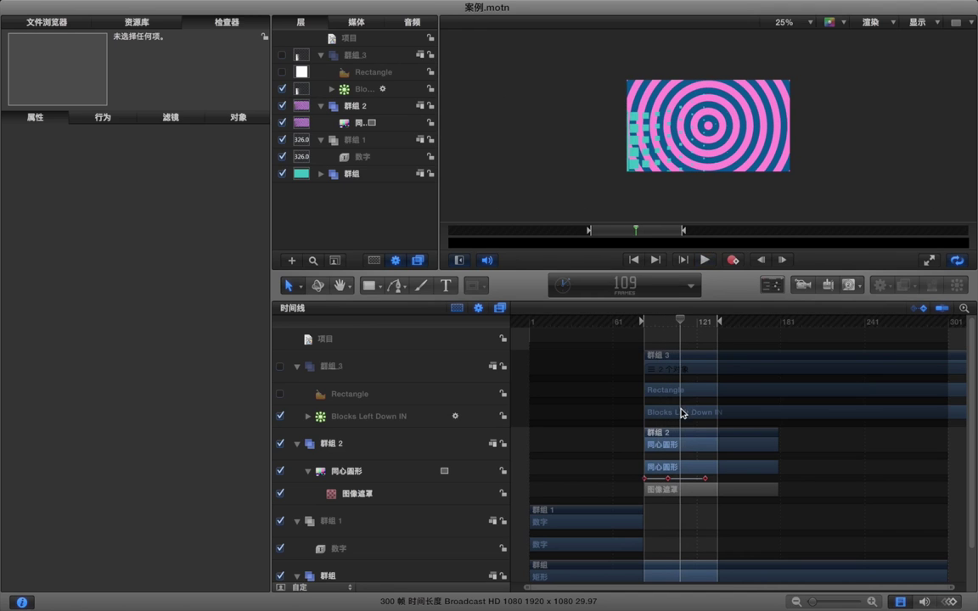
key("space")
- Raise the Blocks Left Down IN replicator to about X 26.3 px, Y 244.5 px and play back the wipe
left_click(684, 414)
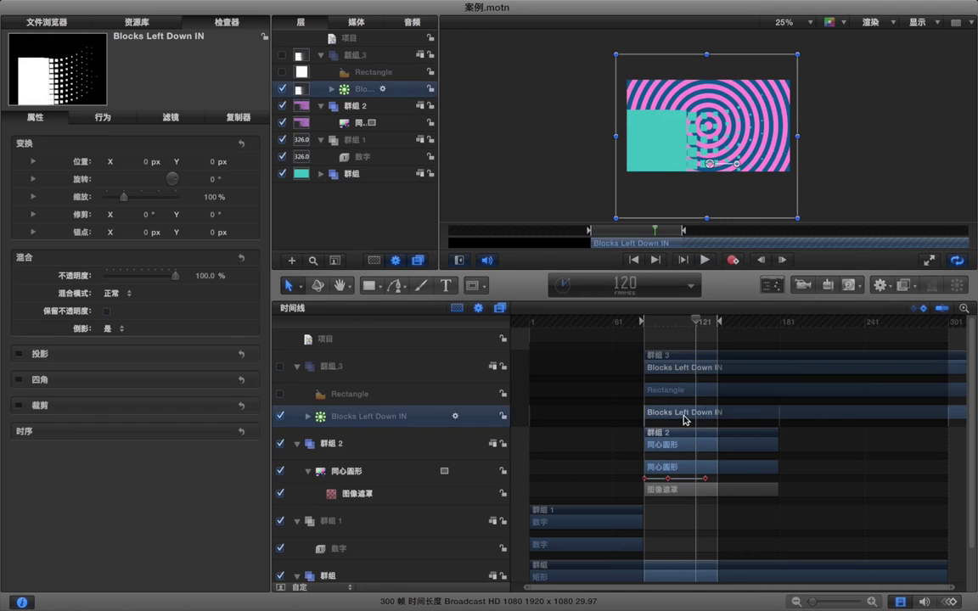
left_click_drag(713, 165, 713, 129)
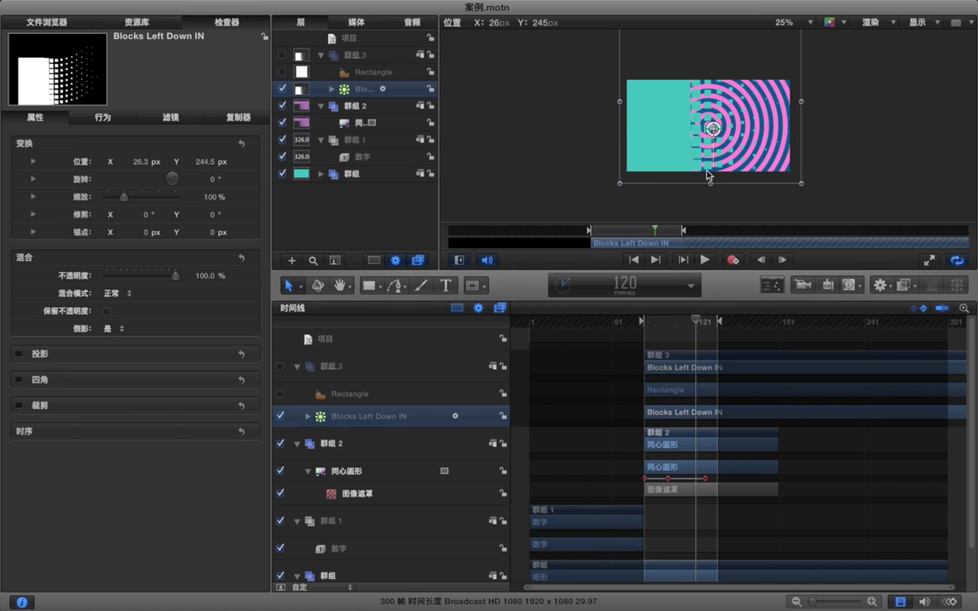
left_click(673, 333)
key("space")
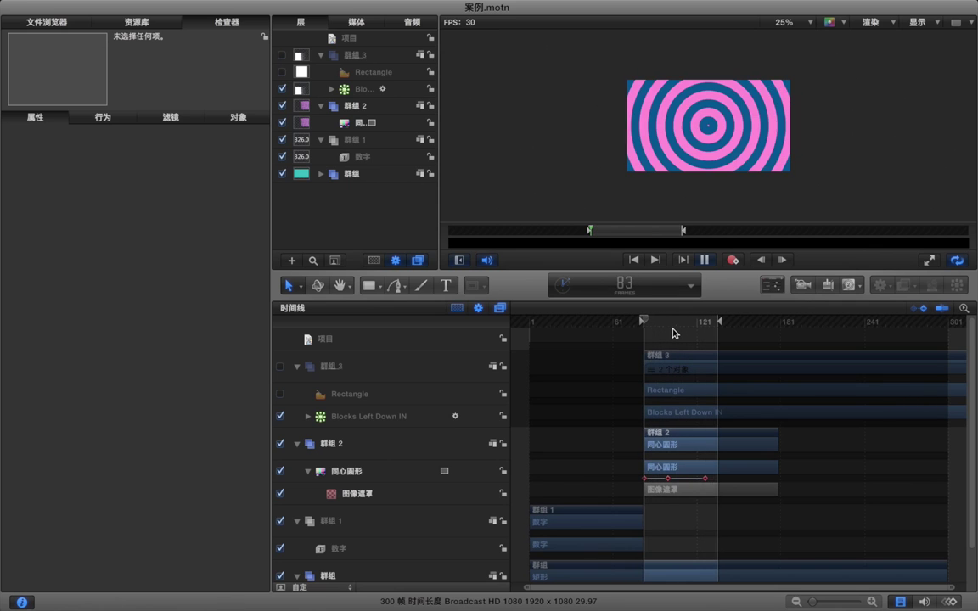
- Shift 群组 3 later so it starts shortly before frame 121, and extend the play range's out point to about frame 157
left_click(670, 322)
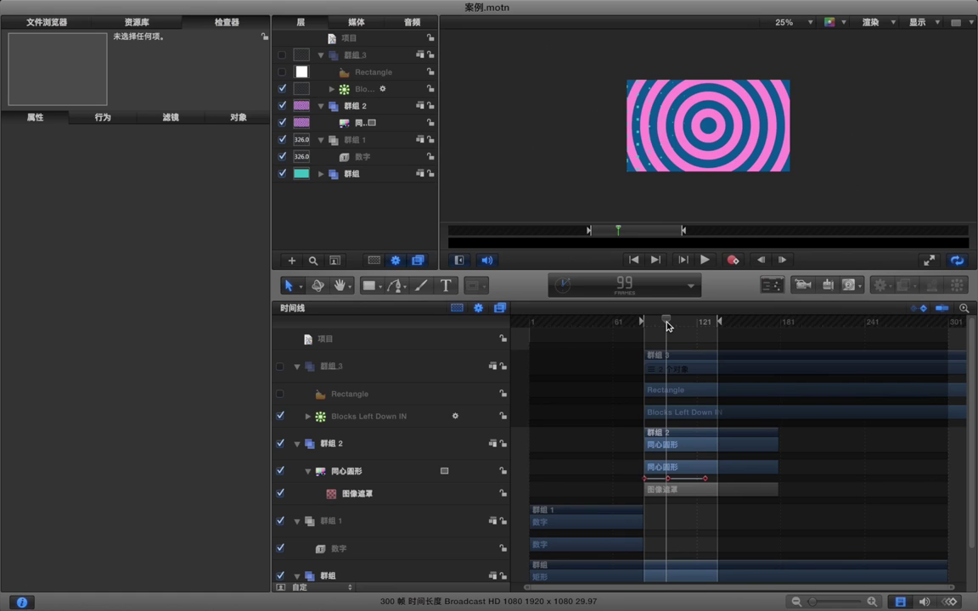
mouse_move(677, 356)
left_mouse_down()
mouse_move(726, 362)
mouse_move(749, 326)
left_mouse_up()
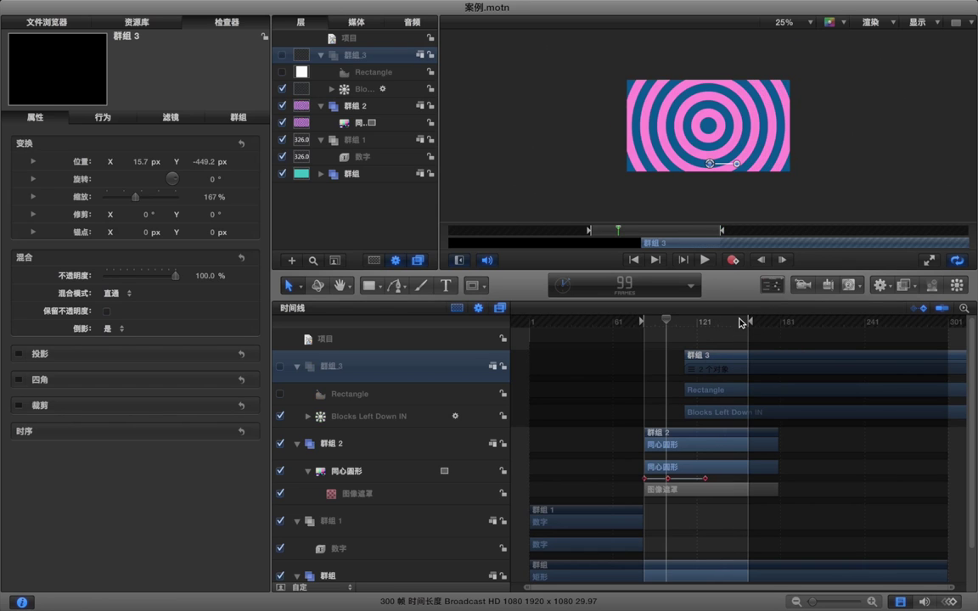
- Trim the end of 群组 3 at frame 157 and move the play range's out point a few frames past it
left_click(745, 322)
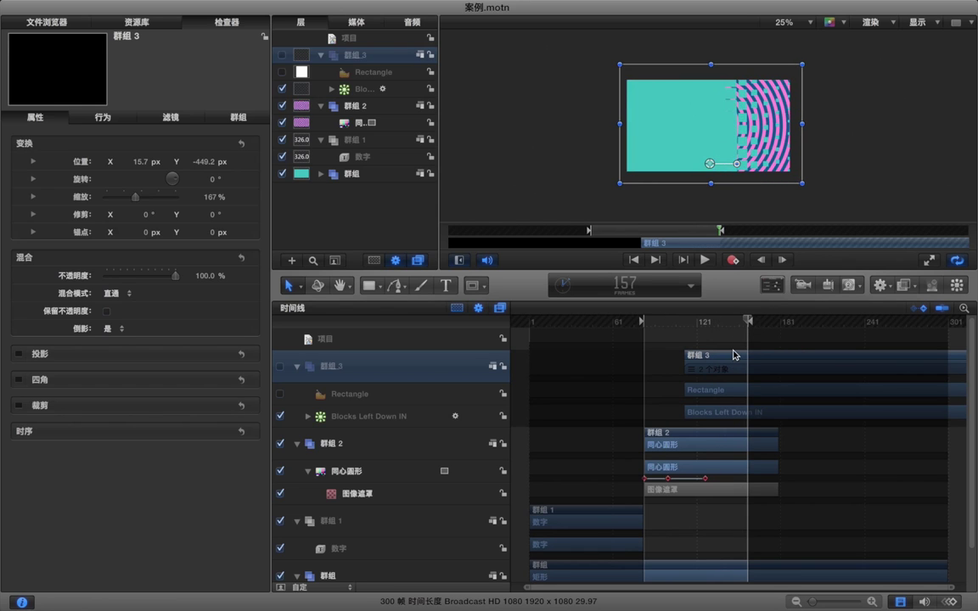
key("alt+bracketright")
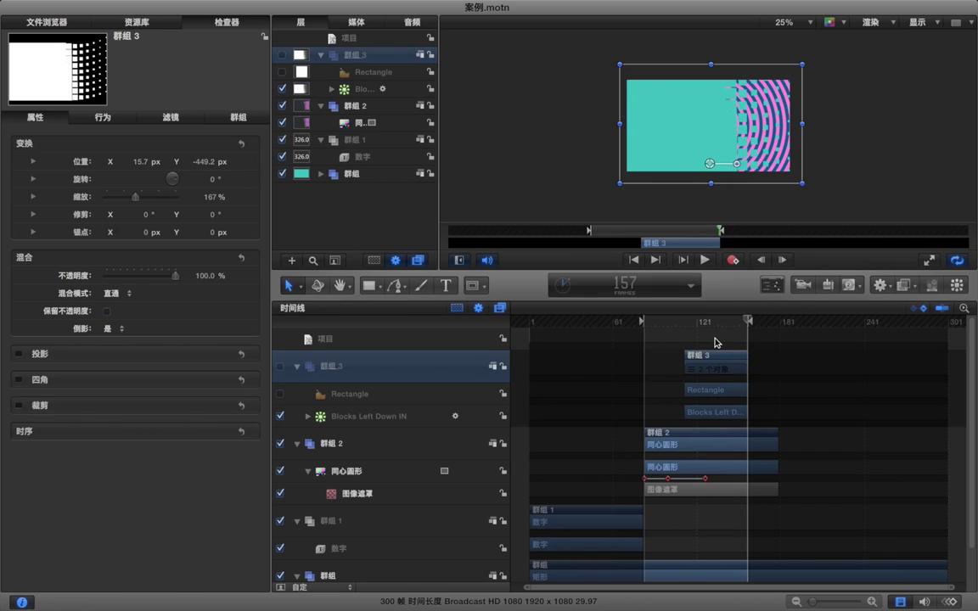
left_click(715, 342)
left_click_drag(752, 329, 754, 327)
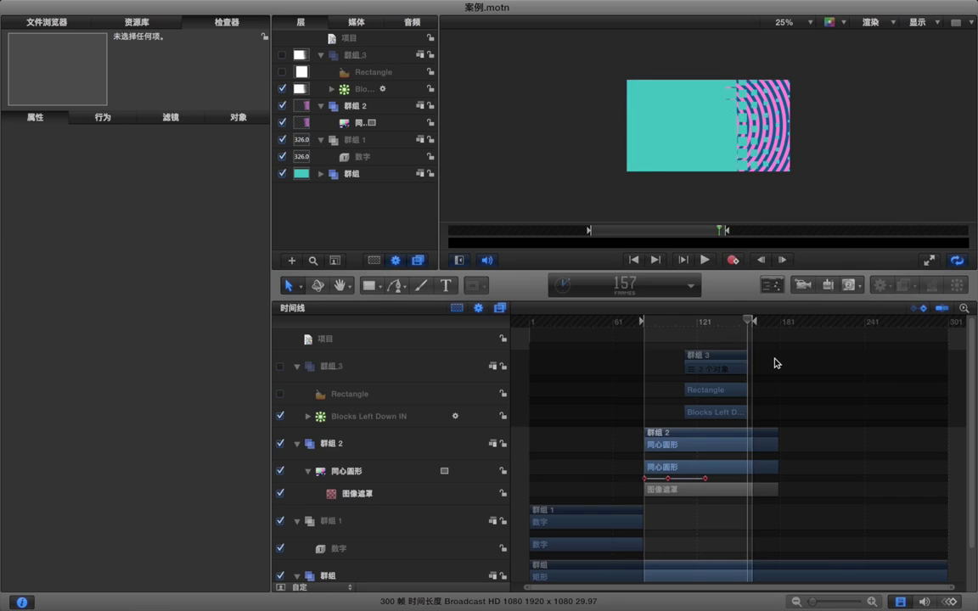
- Play back the ring animation and block wipe, including in the enlarged full-window canvas, and return to the normal layout
key("space")
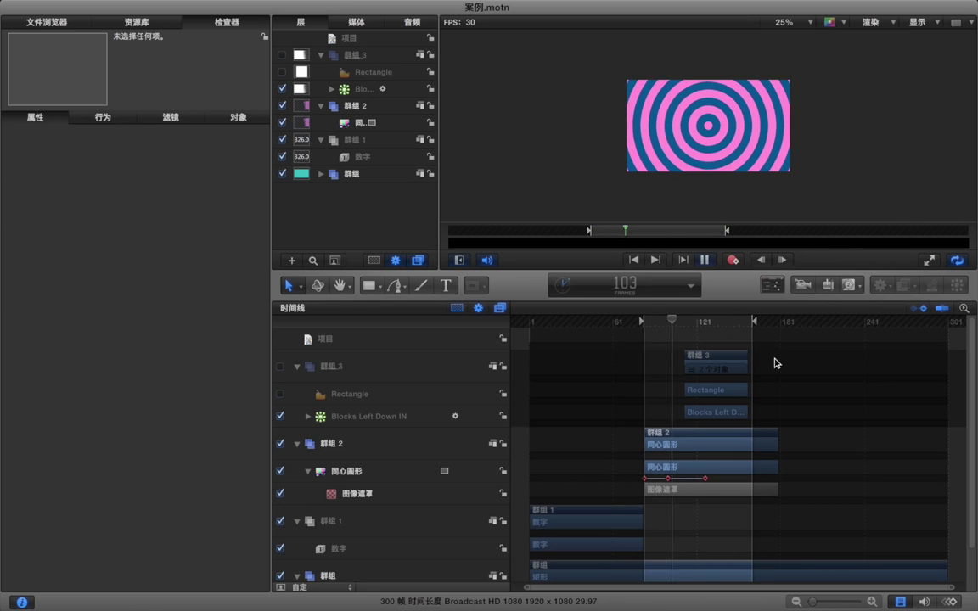
key("space")
left_click(929, 261)
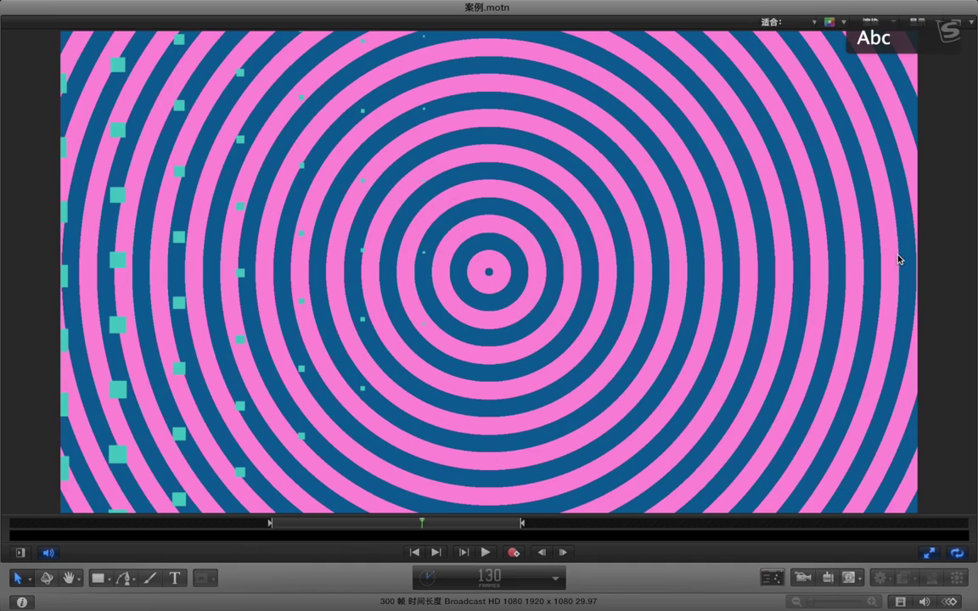
key("space")
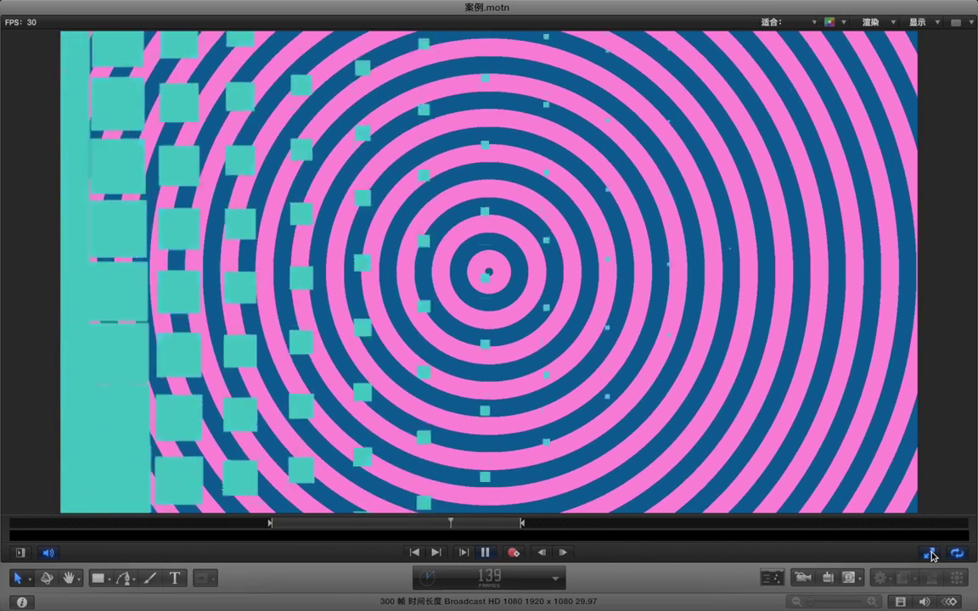
key("space")
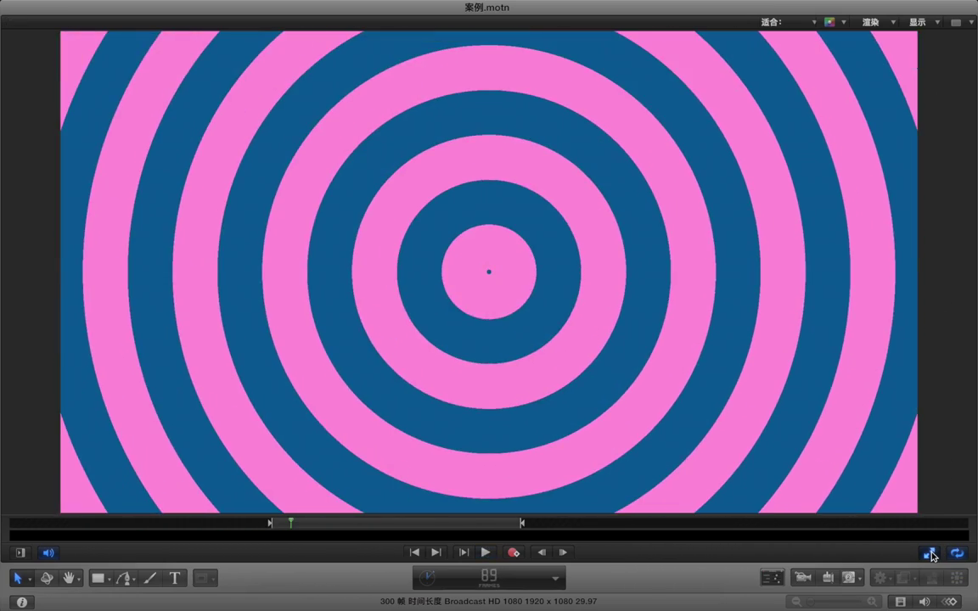
left_click(930, 554)
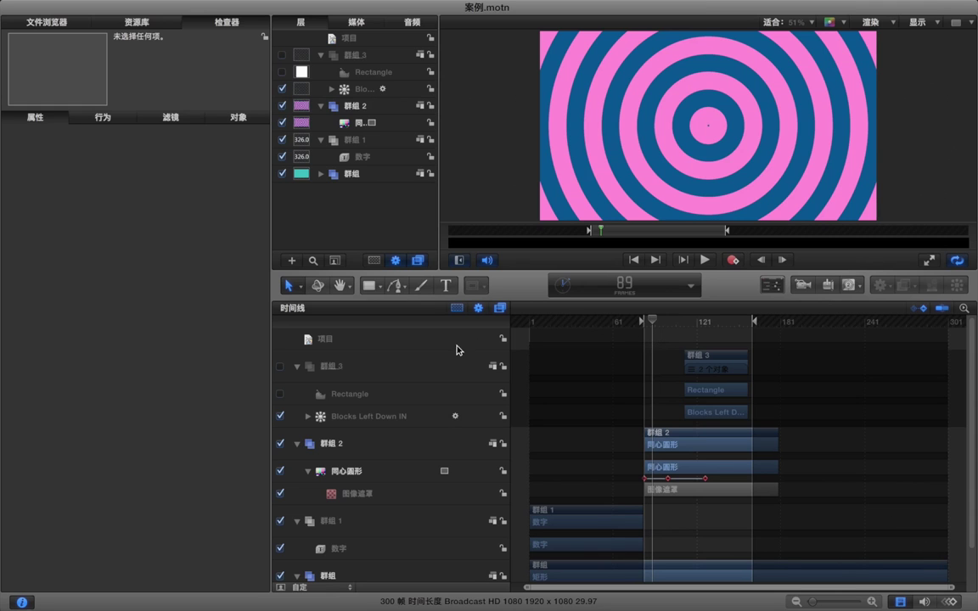
- Set the play range to run from frame 180, at the end of 群组 2, to well past frame 241
left_click_drag(754, 322, 907, 323)
left_click_drag(796, 323, 780, 323)
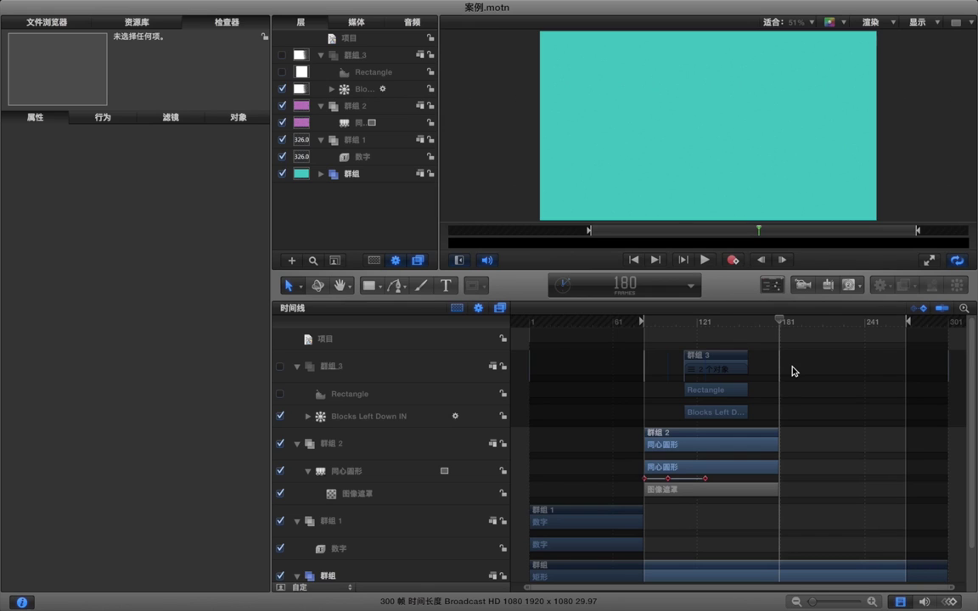
key("alt+super+i")
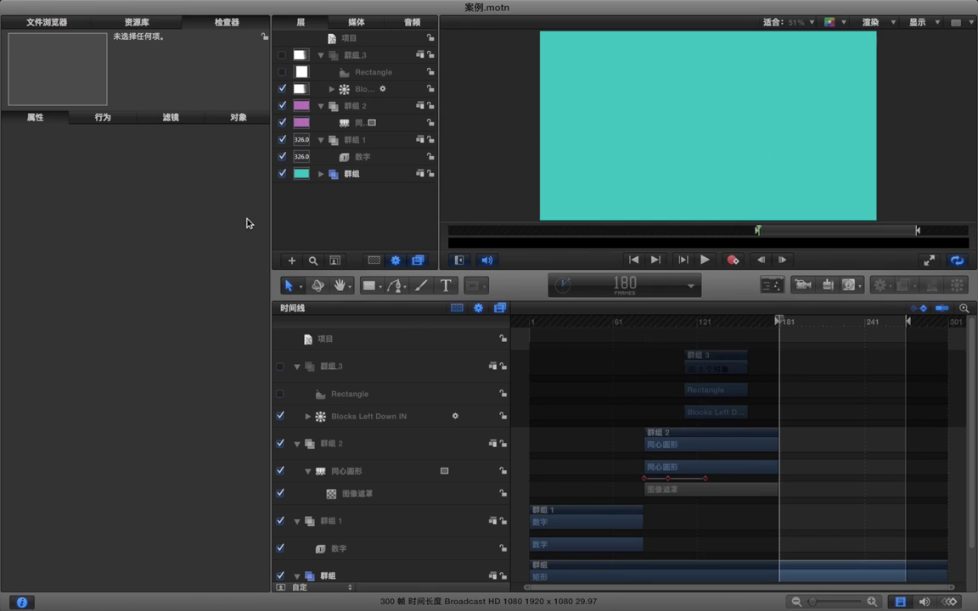
- Add a new group above 群组 3 and bring up the 发生器 category of the library
left_click(293, 261)
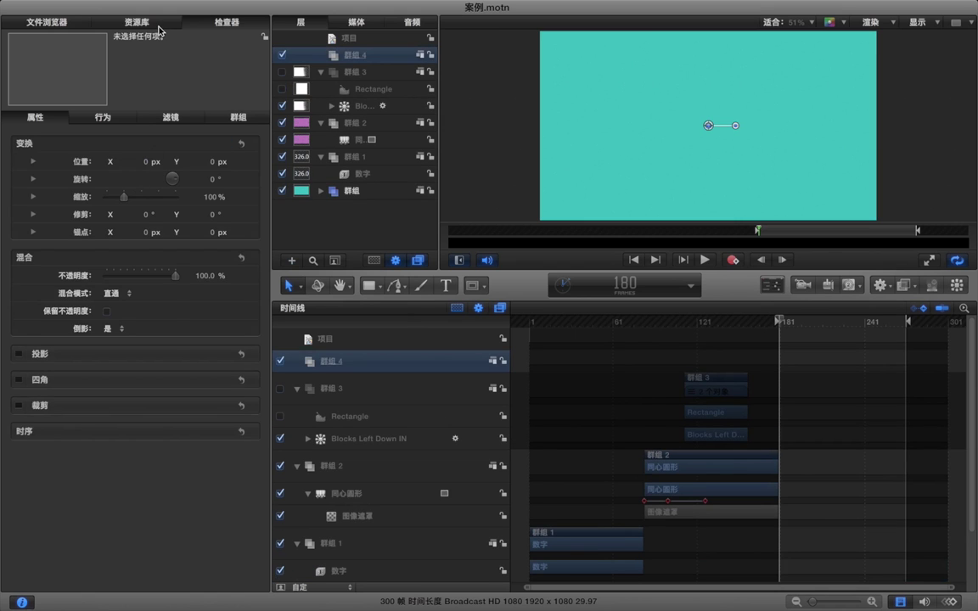
left_click(137, 22)
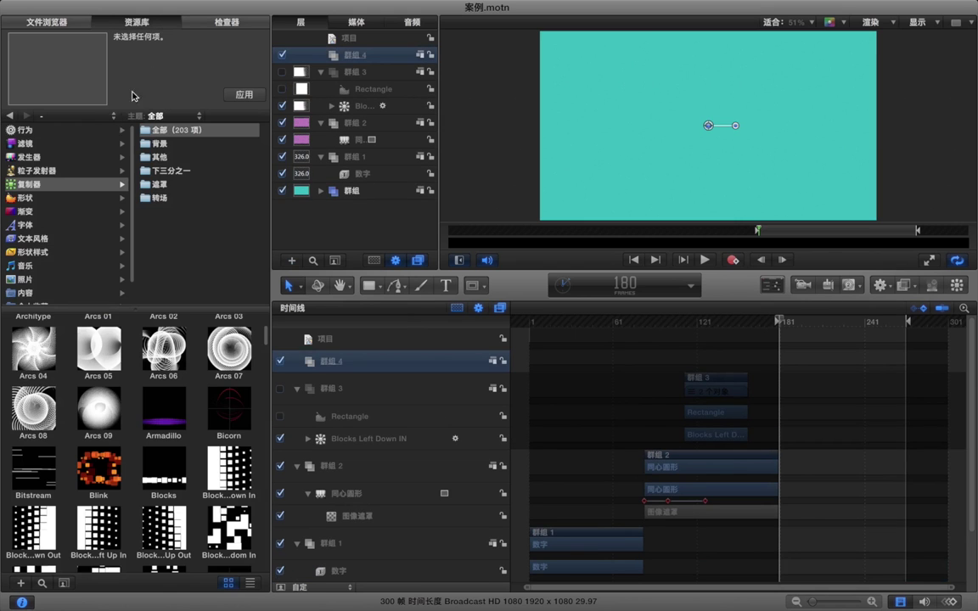
left_click(51, 158)
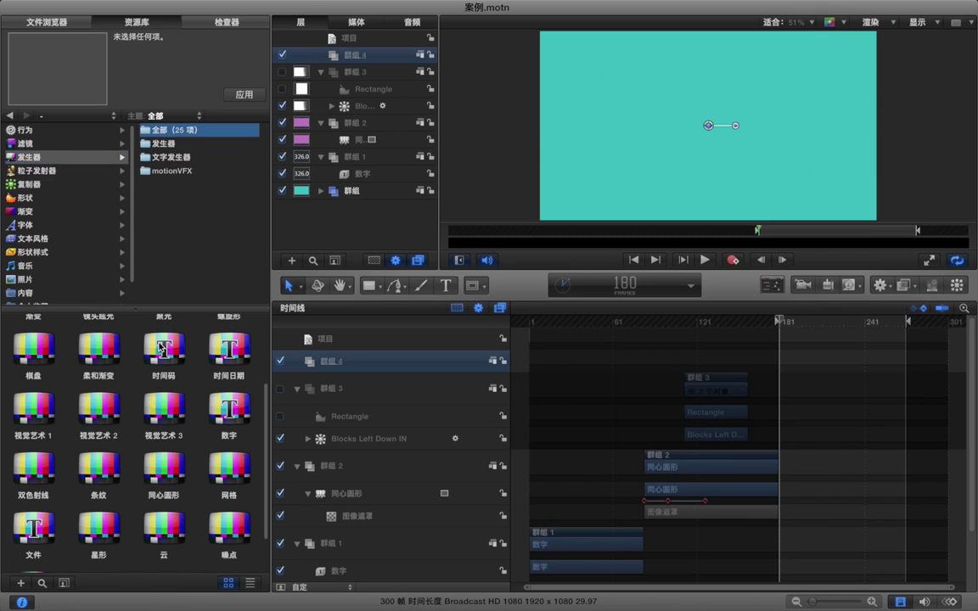
- Preview the 时间码, 时间日期, 数字, 视觉艺术, 双色射线 and 文件 generators to compare their looks
left_click(161, 348)
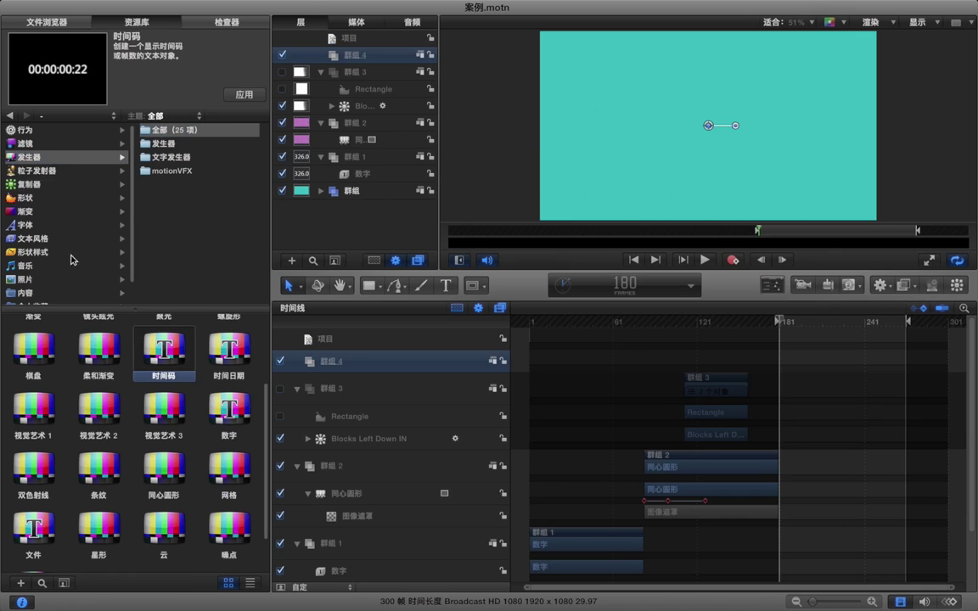
mouse_move(59, 83)
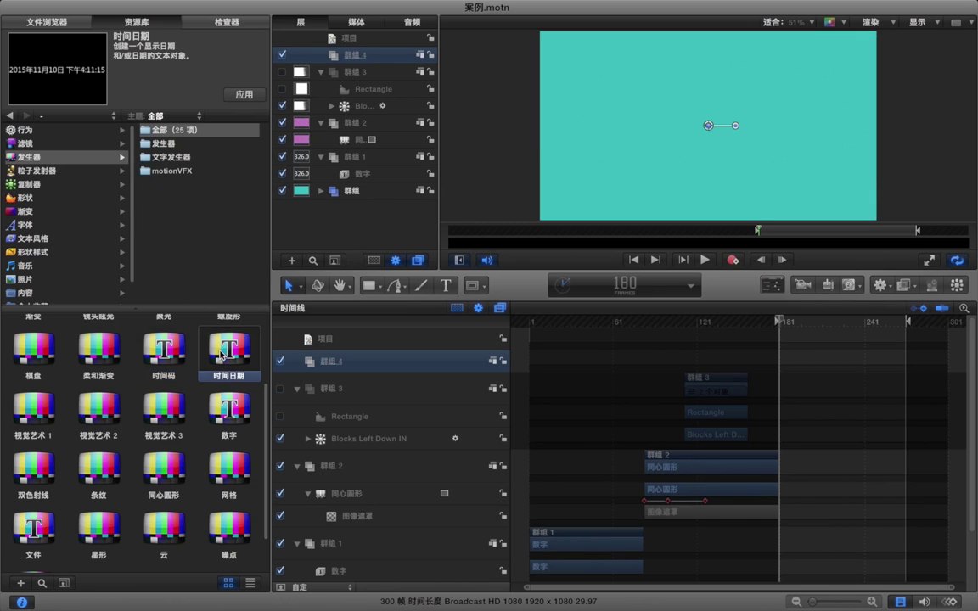
left_click(218, 414)
left_click(164, 412)
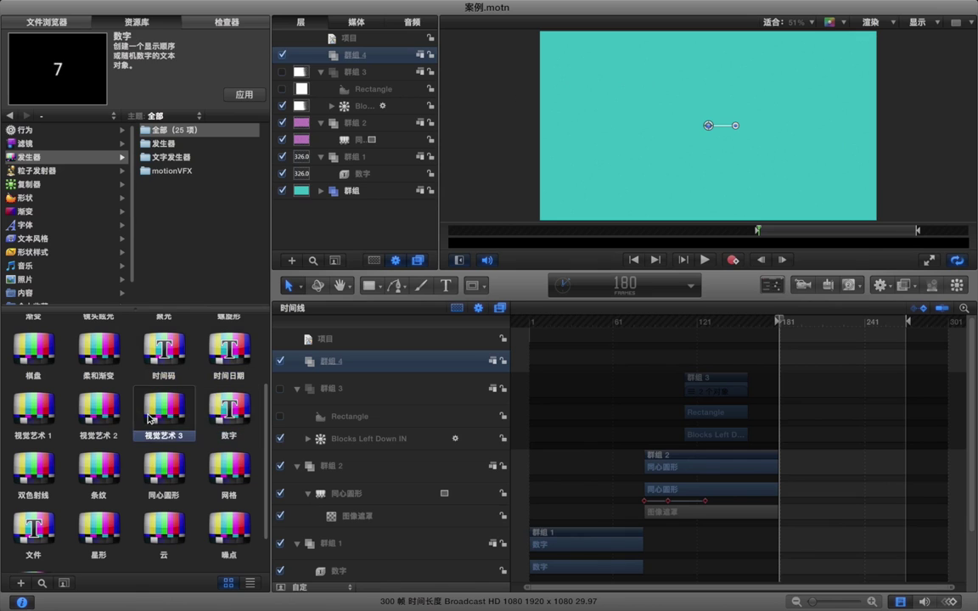
left_click(107, 414)
left_click(48, 414)
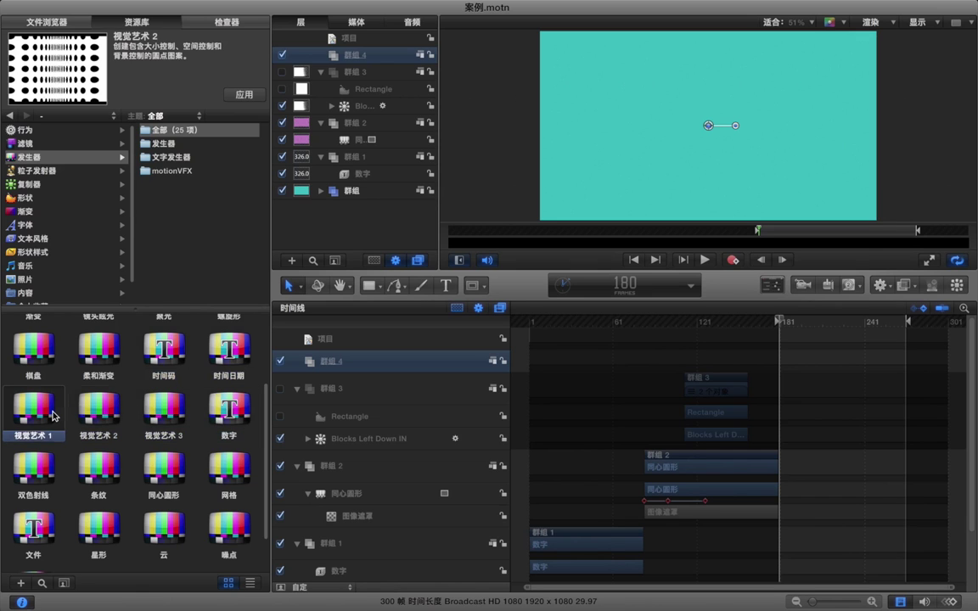
left_click(43, 473)
left_click(34, 528)
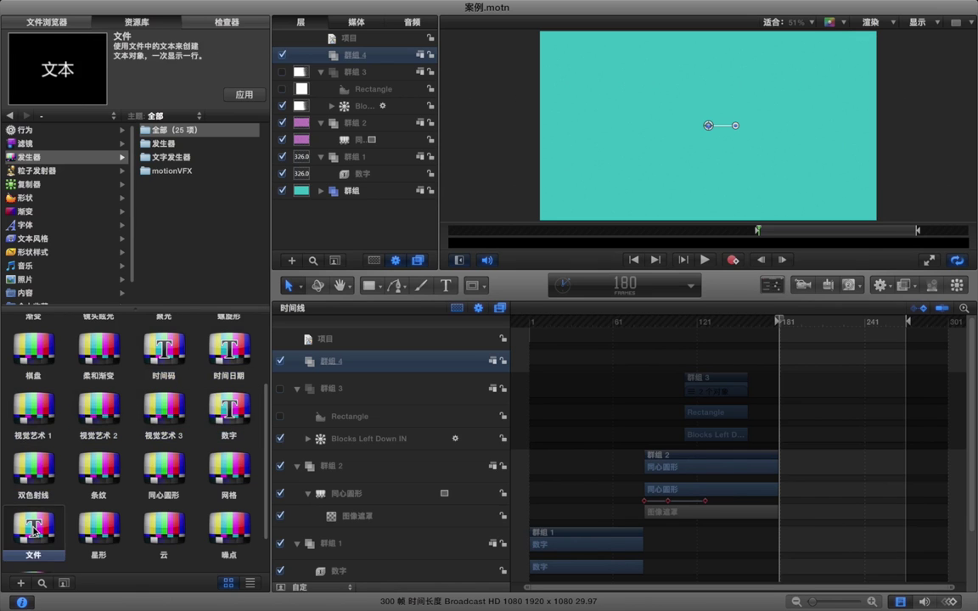
- Place the 双色射线 generator in 群组 4 from frame 180 and trim its end at frame 270
left_click(33, 487)
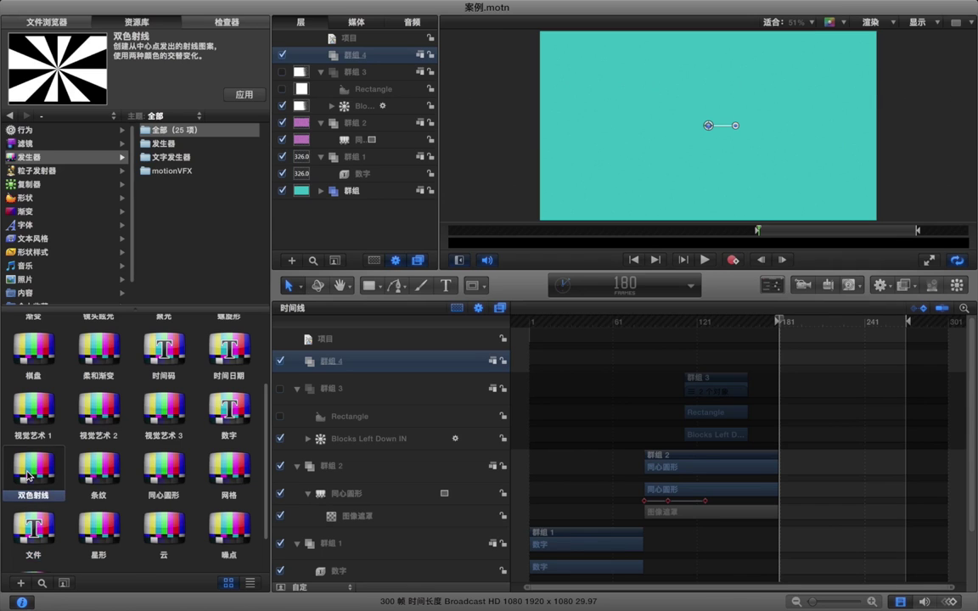
left_click_drag(28, 473, 342, 365)
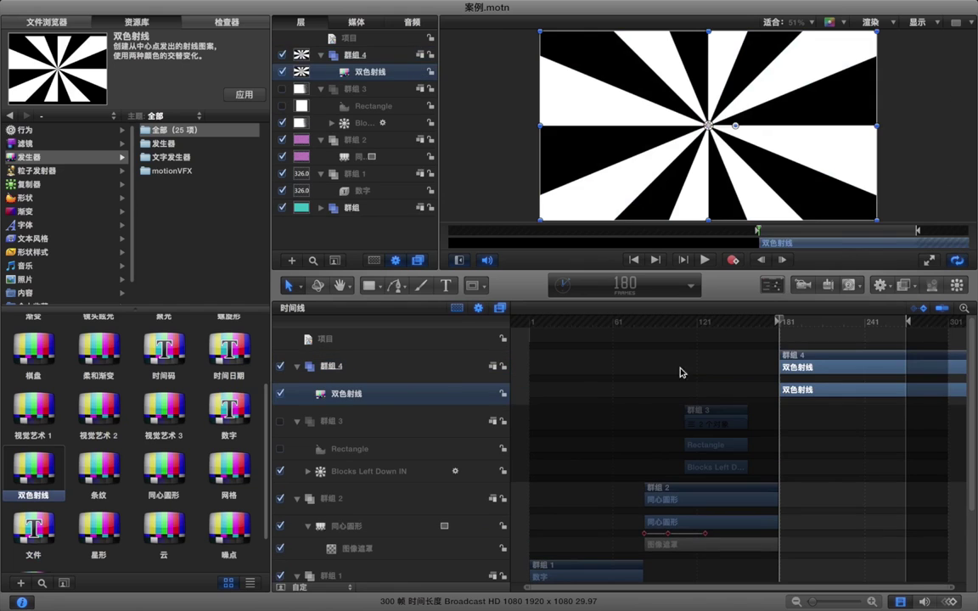
scroll(701, 367, "right", 2)
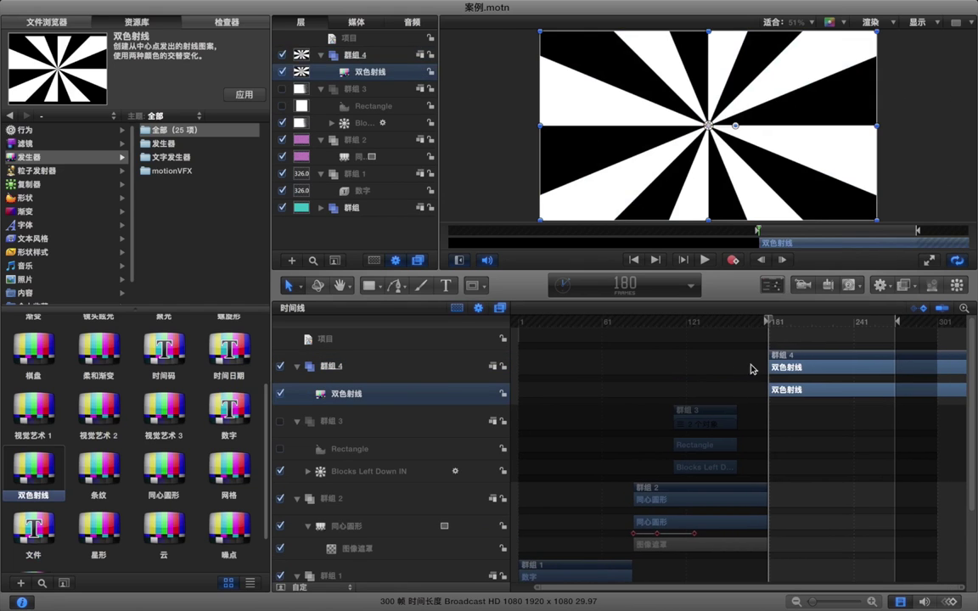
left_click(894, 321)
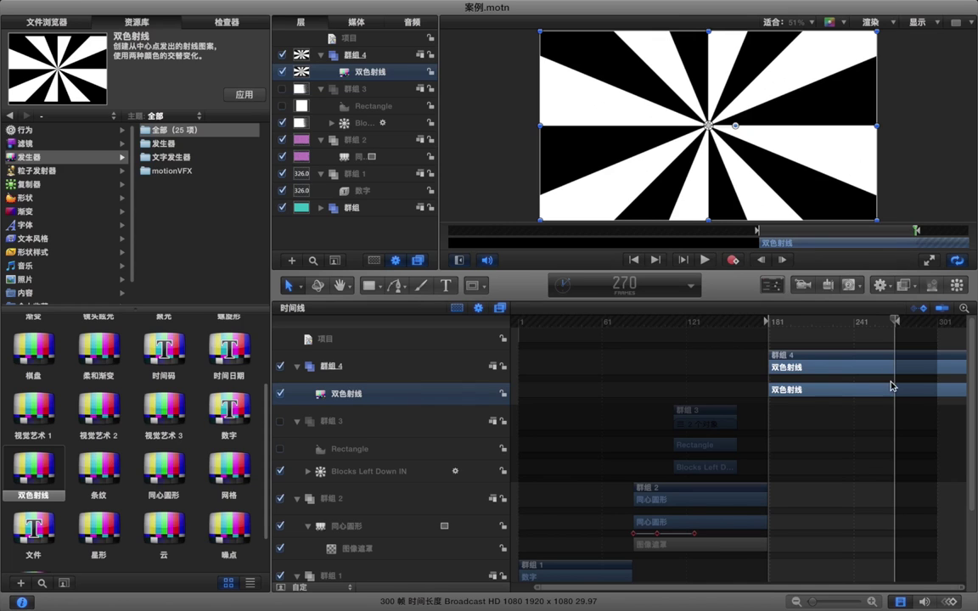
key("alt+bracketright")
left_click(846, 410)
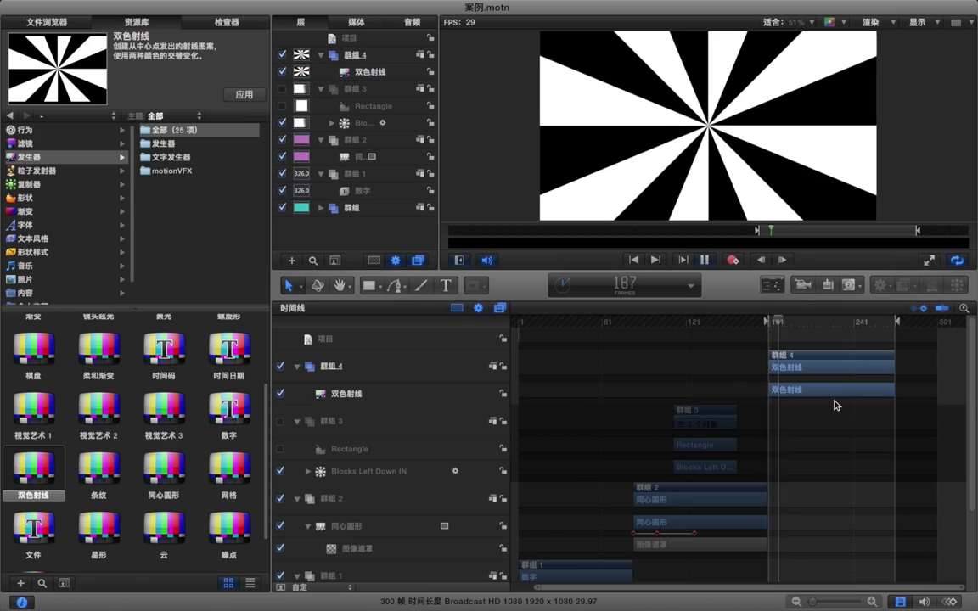
- Recolor the 双色射线 rays with blue as 颜色 1 and 柠檬黄 as 颜色 2, and set 等份 to 17
left_click(821, 397)
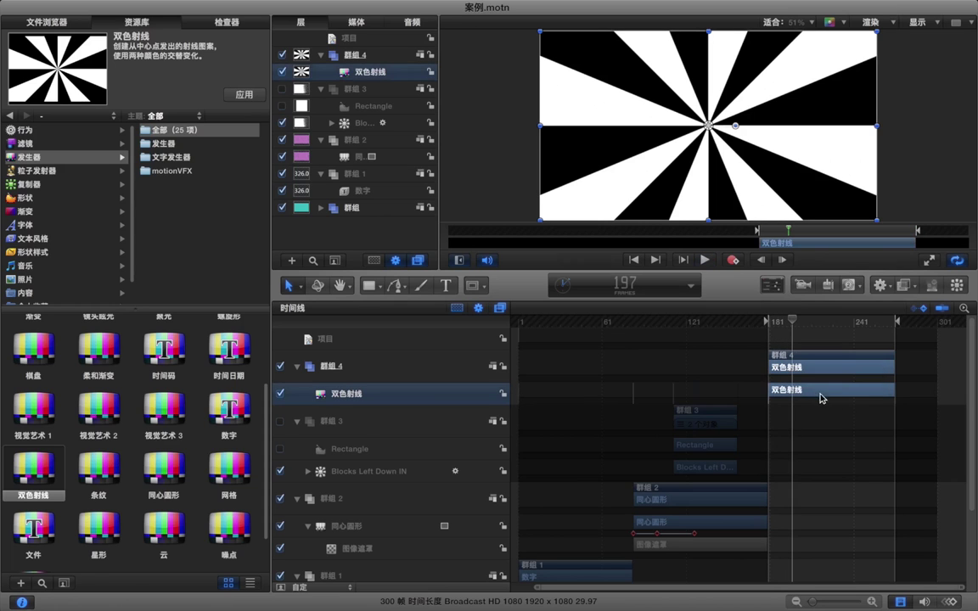
left_click(212, 22)
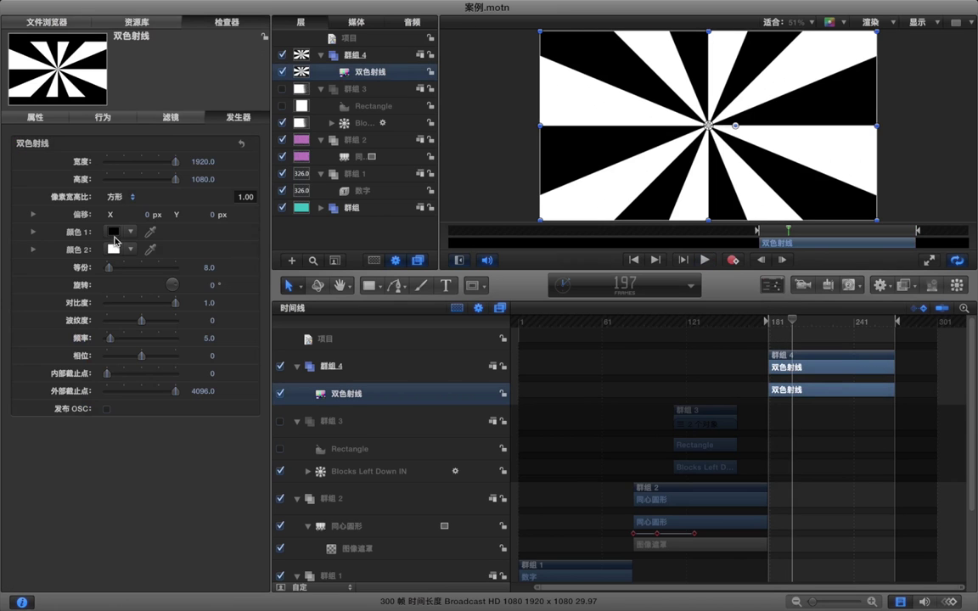
left_click(113, 231)
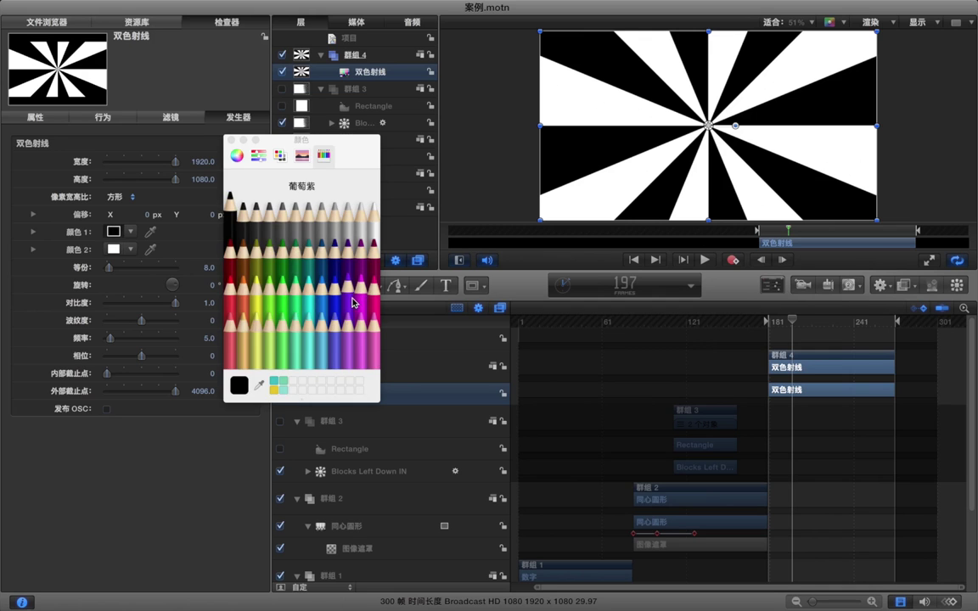
left_click(334, 285)
left_click(113, 249)
left_click(255, 284)
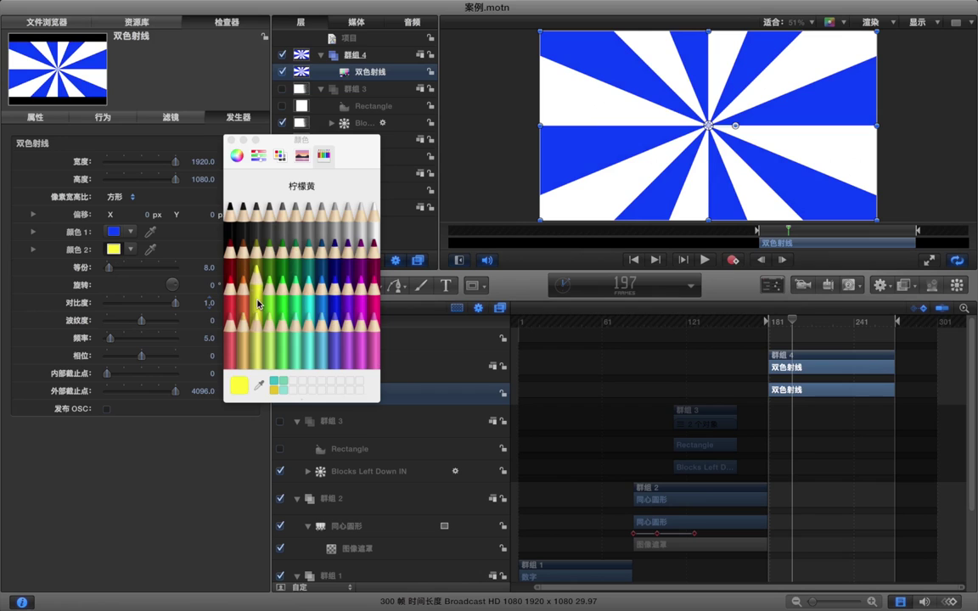
left_click(231, 139)
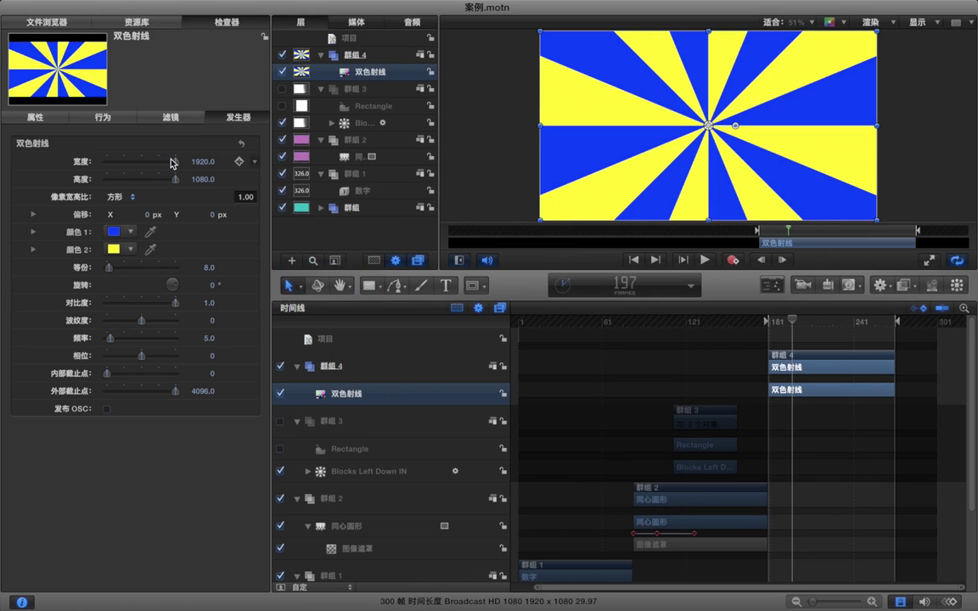
mouse_move(175, 163)
left_mouse_down()
mouse_move(137, 174)
mouse_move(176, 181)
left_mouse_up()
left_click_drag(109, 271, 111, 271)
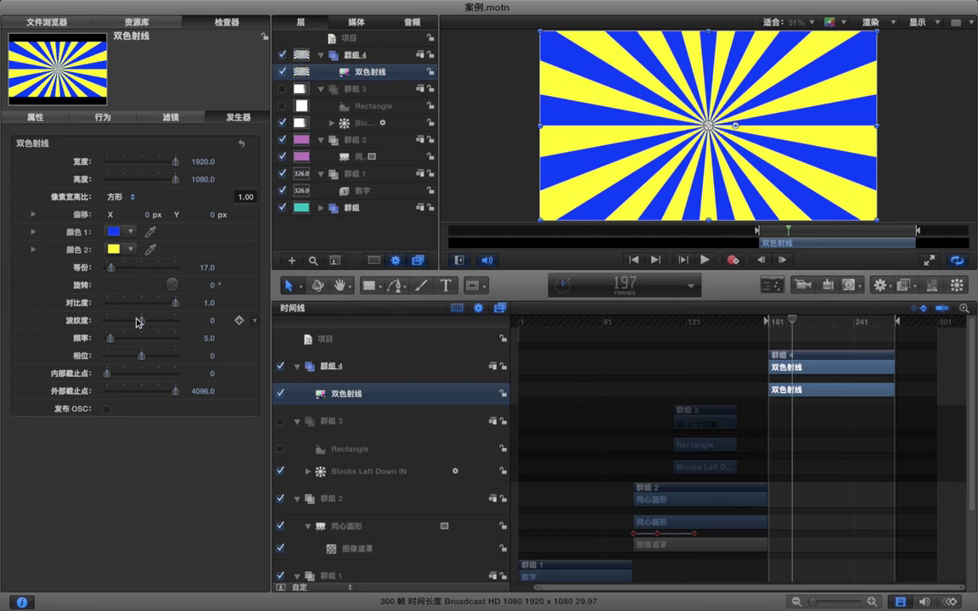
- Try other 对比度, 波纹度, 频率 and 相位 values on 双色射线 and undo the changes
left_click_drag(175, 307, 142, 324)
left_click_drag(112, 339, 133, 363)
key("ctrl+z")
key("ctrl+z")
- Set 内部截止点 to 384 and 外部截止点 to 481 on 双色射线, and keyframe both at frame 186
mouse_move(107, 379)
left_mouse_down()
mouse_move(136, 378)
mouse_move(114, 377)
left_mouse_up()
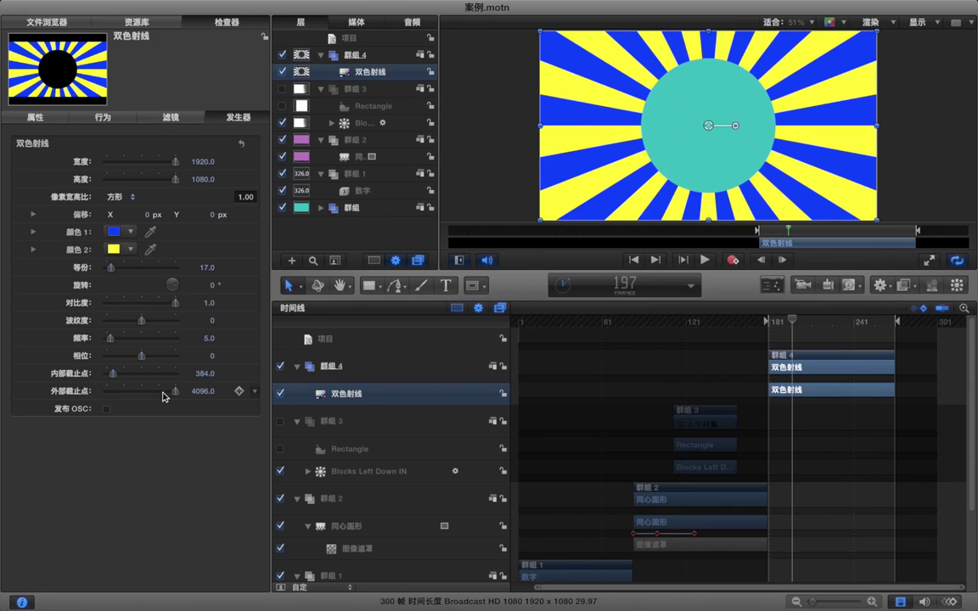
left_click_drag(173, 393, 113, 393)
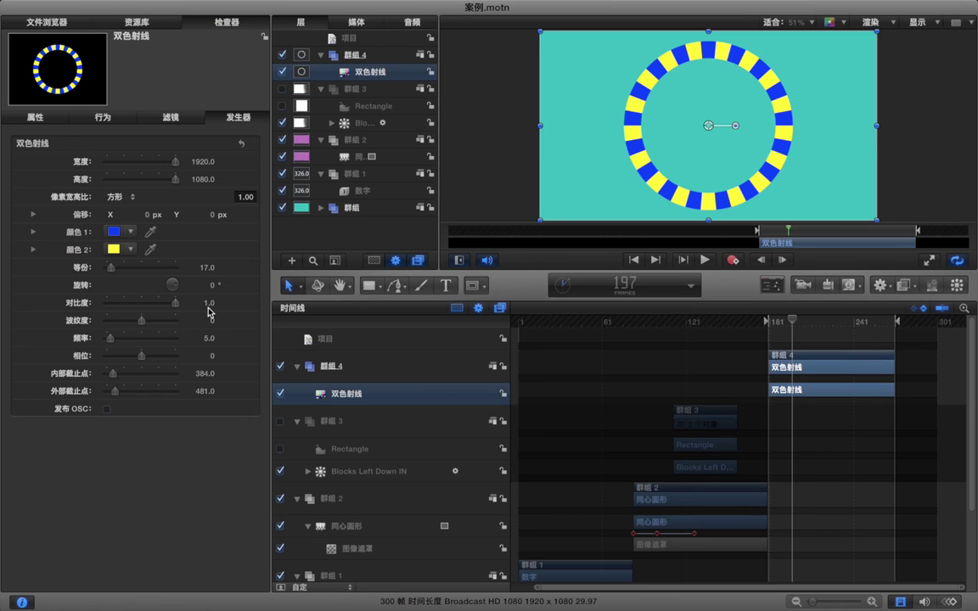
left_click_drag(794, 322, 778, 325)
left_click(240, 374)
left_click(240, 392)
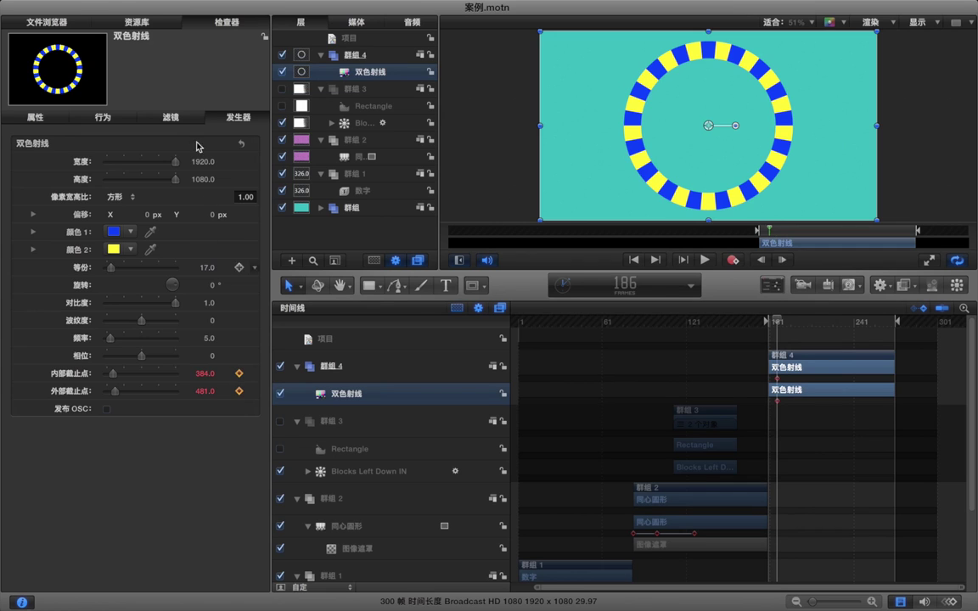
- Animate the 旋转 of 双色射线 from 0° at frame 186 to a negative angle at frame 205
left_click(41, 116)
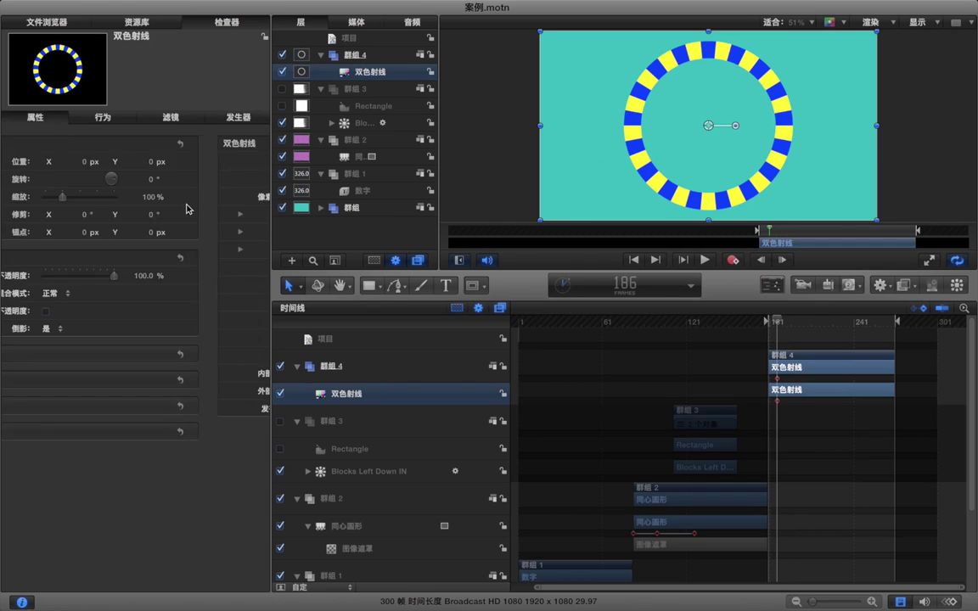
mouse_move(234, 202)
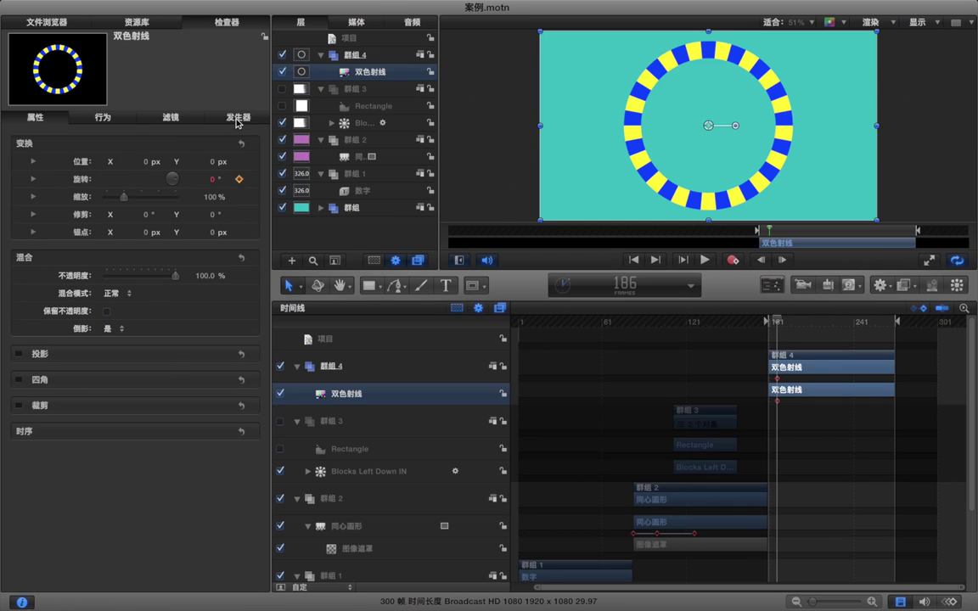
left_click(804, 325)
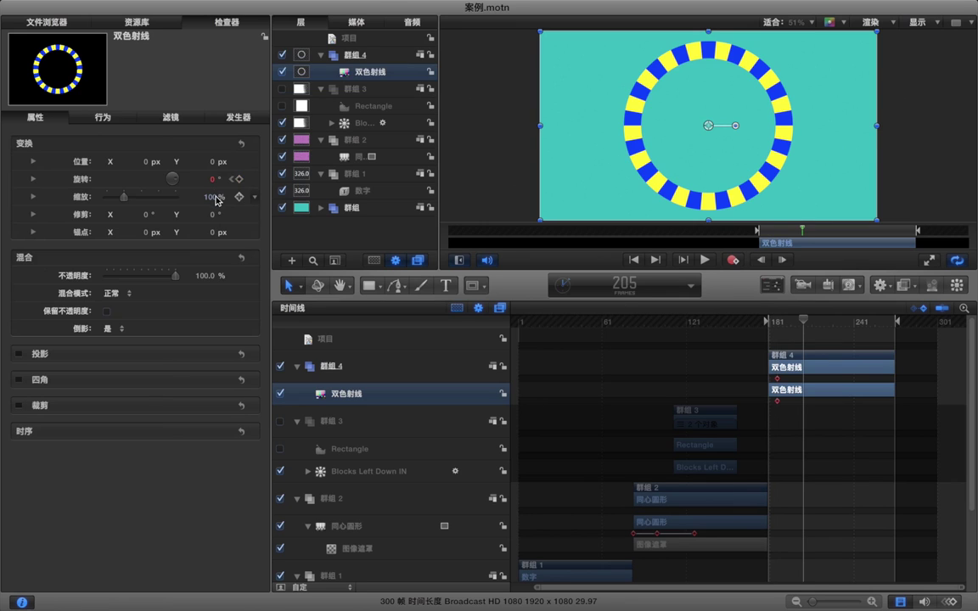
left_click_drag(175, 183, 163, 142)
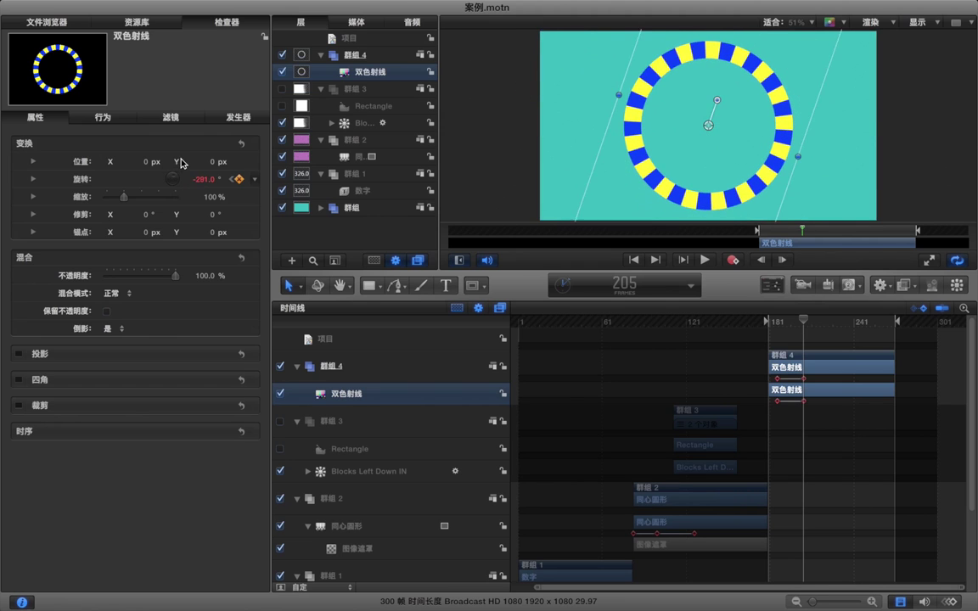
left_click_drag(203, 181, 199, 139)
- Keyframe both cutoffs at frame 205 with 内部截止点 at 399, and set 内部截止点 to 0 at the frame 186 keyframe
left_click(219, 116)
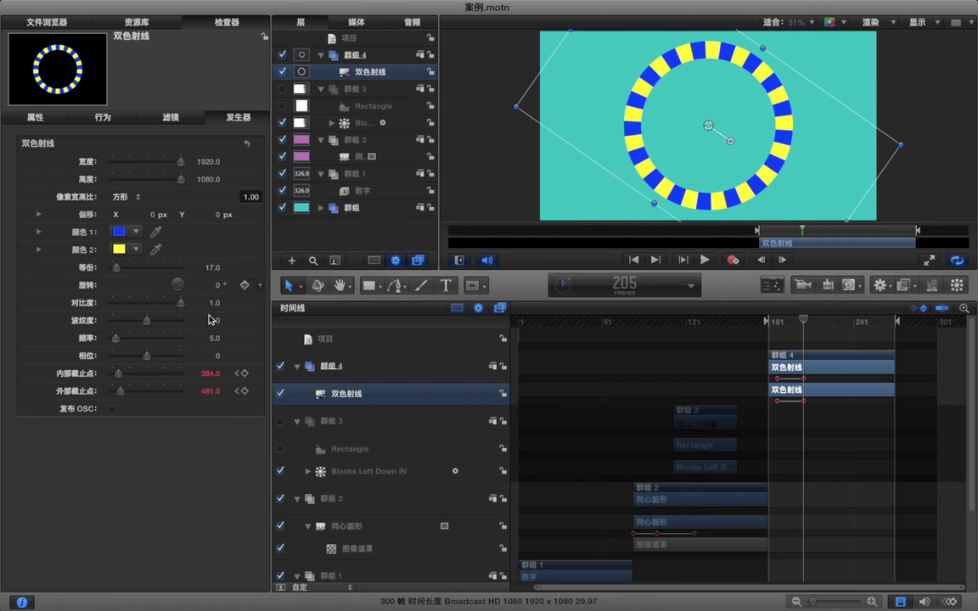
left_click(238, 374)
left_click(239, 392)
left_click_drag(204, 379, 183, 373)
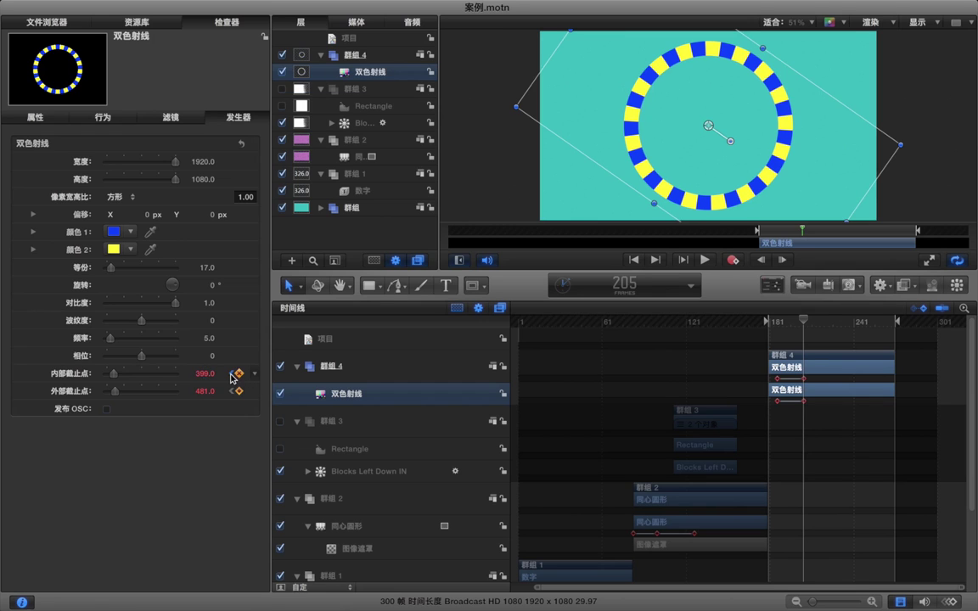
left_click(232, 375)
left_click_drag(208, 378, 149, 378)
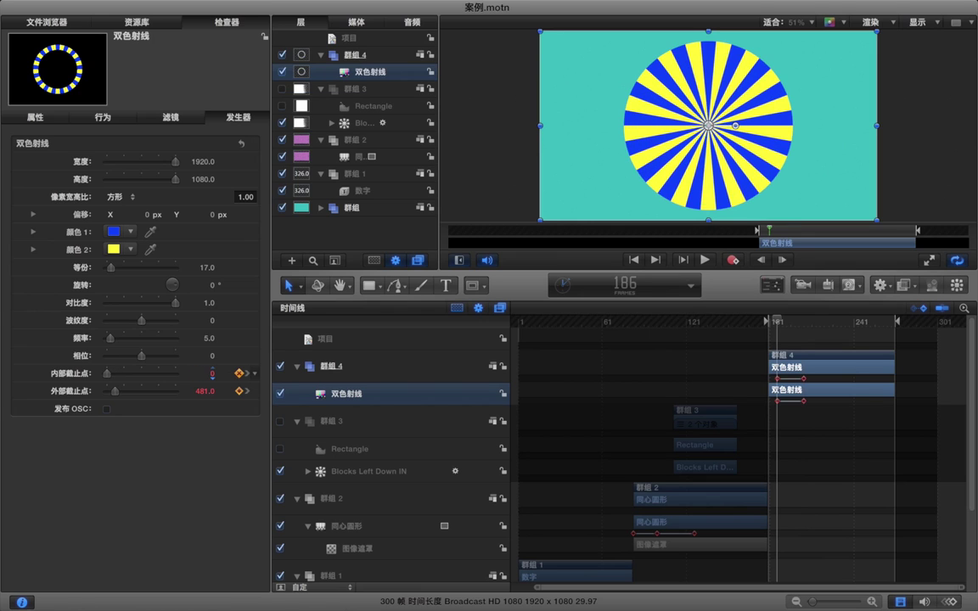
- Play back the disc-to-ring animation and change the 旋转 value of 双色射线 at its frame 205 keyframe
left_click(811, 463)
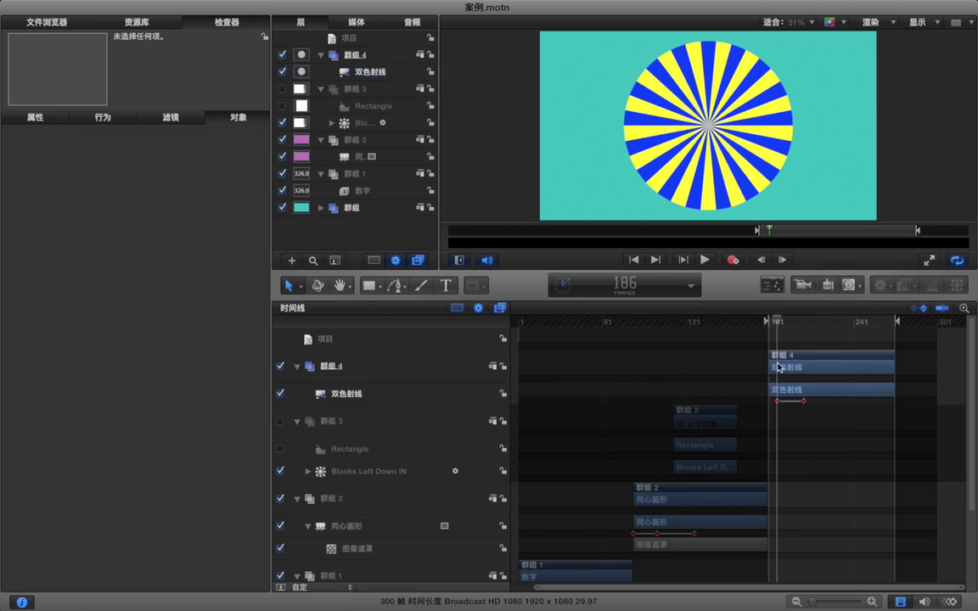
key("space")
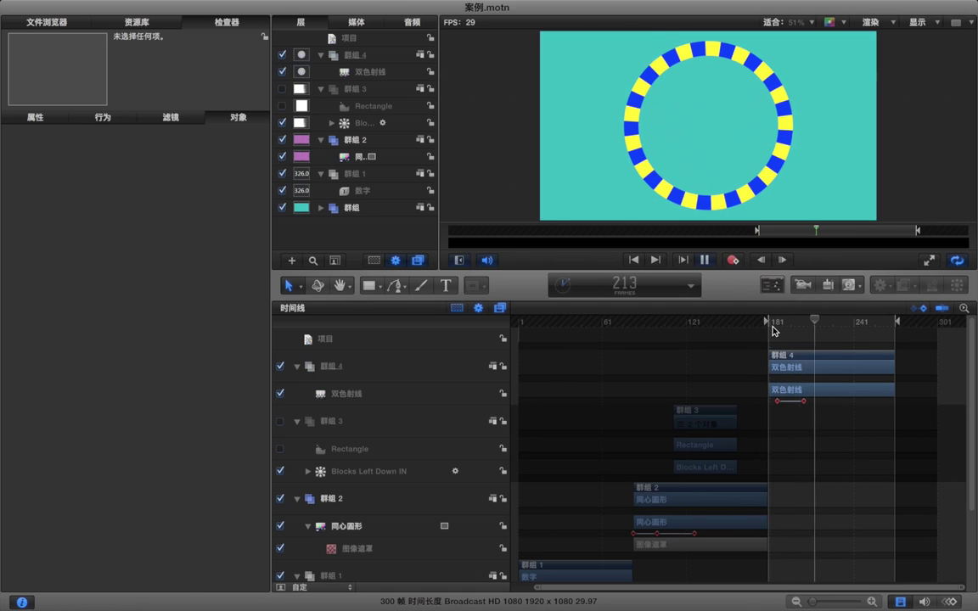
left_click(804, 327)
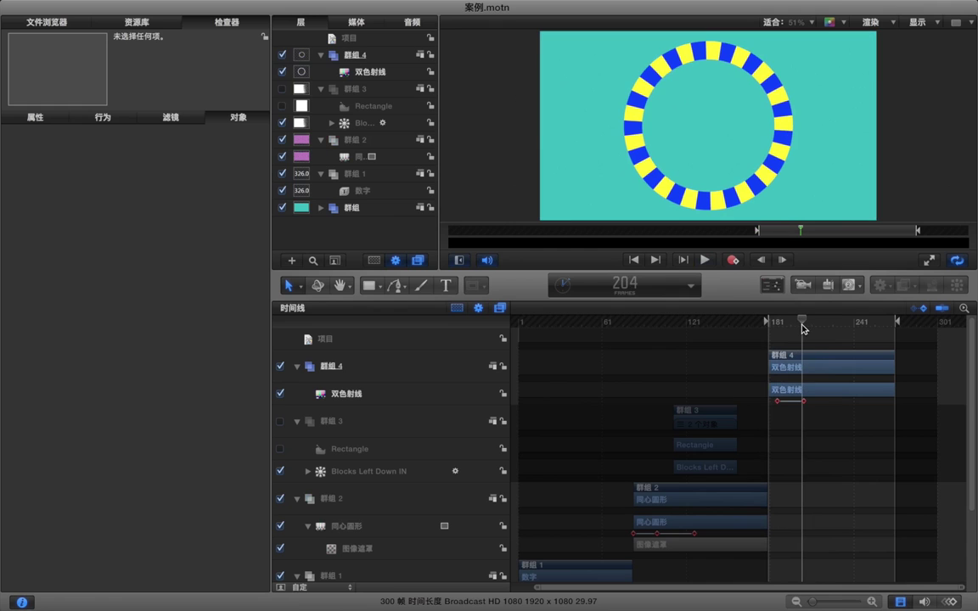
left_click_drag(804, 331, 802, 330)
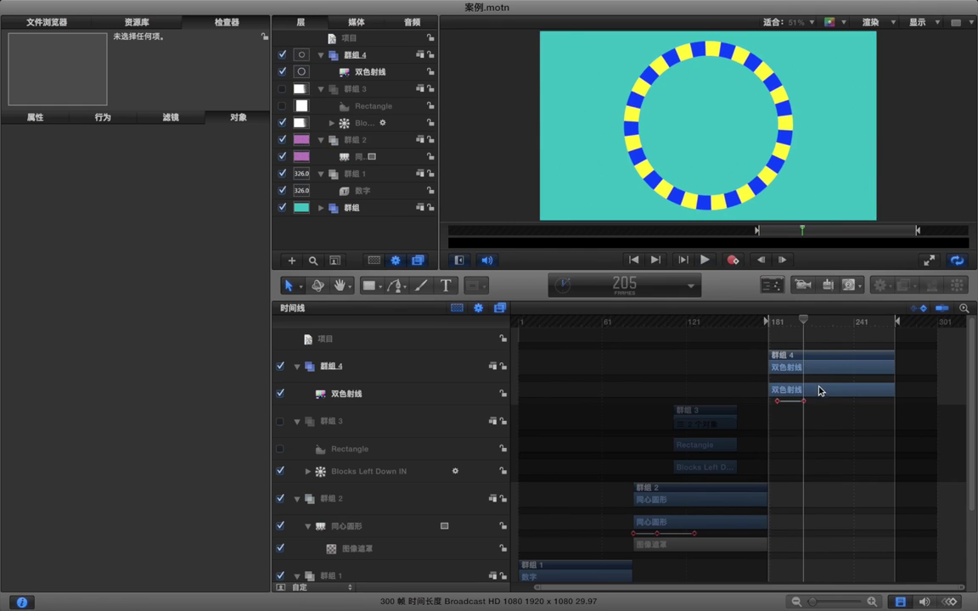
left_click(820, 390)
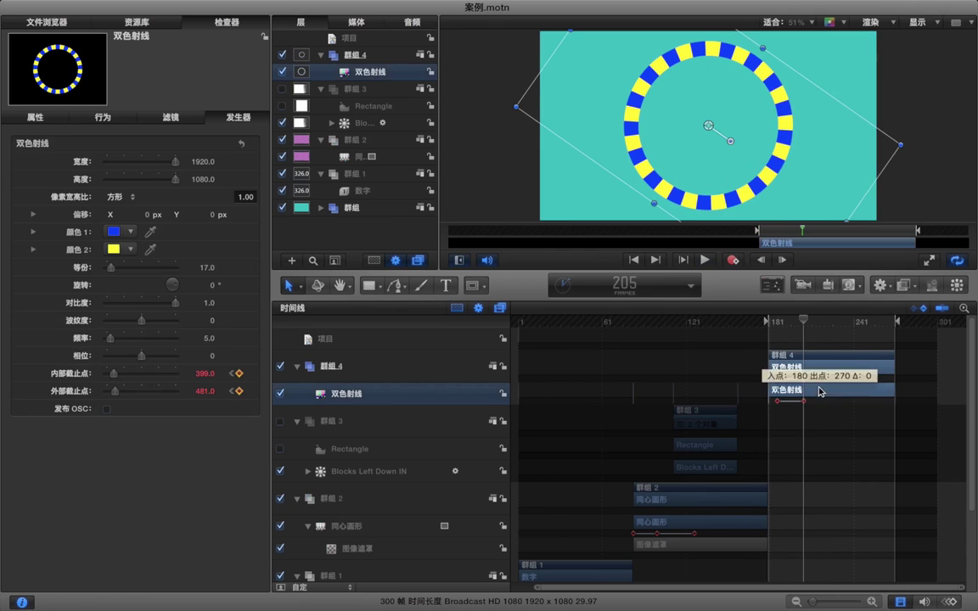
left_click(53, 122)
mouse_move(200, 179)
left_mouse_down()
mouse_move(153, 179)
mouse_move(204, 179)
left_mouse_up()
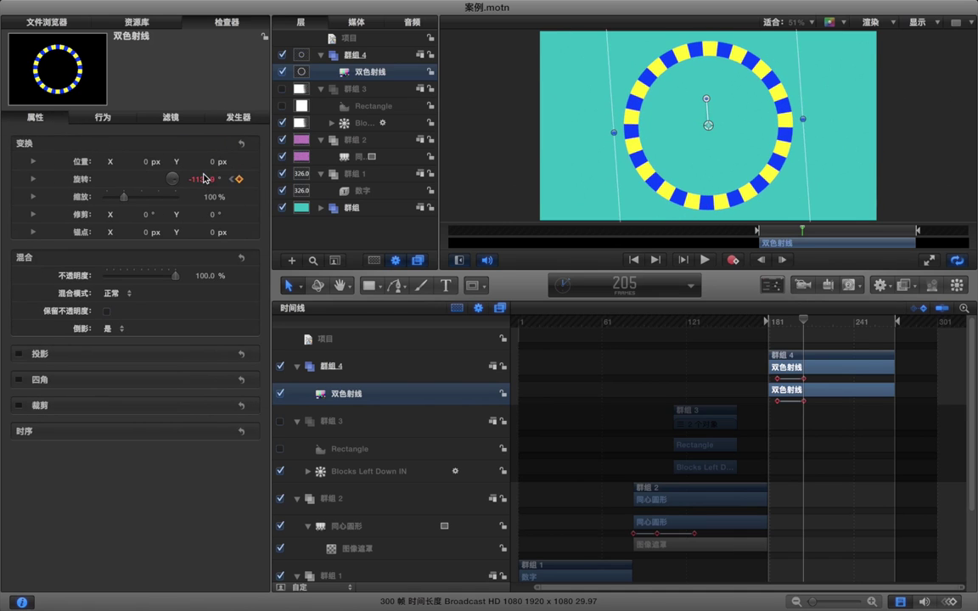
- Set the 旋转 of 双色射线 to -1941.7° at frame 205, end the play range there and play it from frame 186
mouse_move(727, 149)
left_mouse_down()
mouse_move(712, 155)
mouse_move(716, 146)
mouse_move(627, 101)
mouse_move(715, 115)
mouse_move(731, 136)
mouse_move(721, 150)
mouse_move(703, 149)
mouse_move(720, 110)
mouse_move(739, 165)
left_mouse_up()
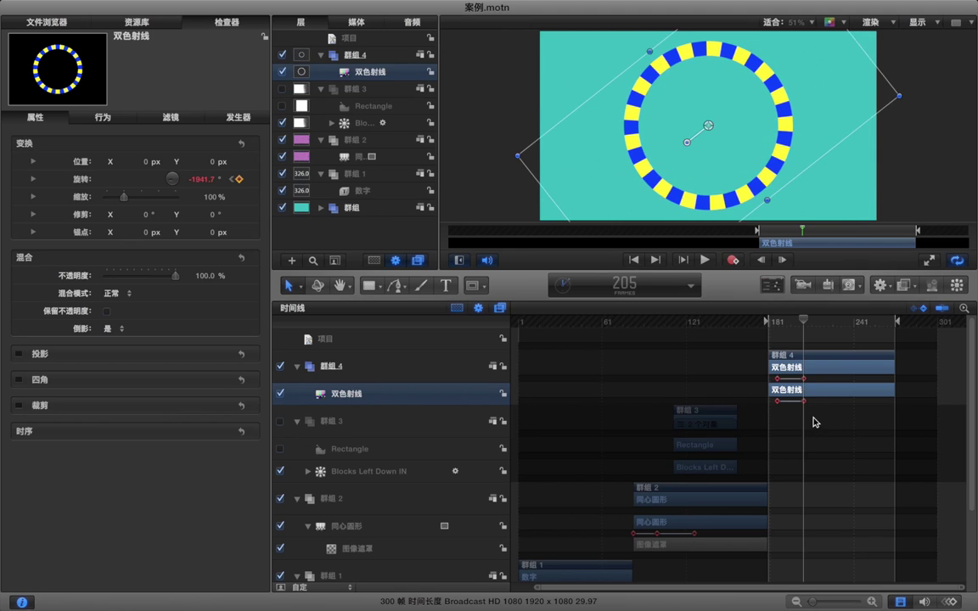
left_click(810, 336)
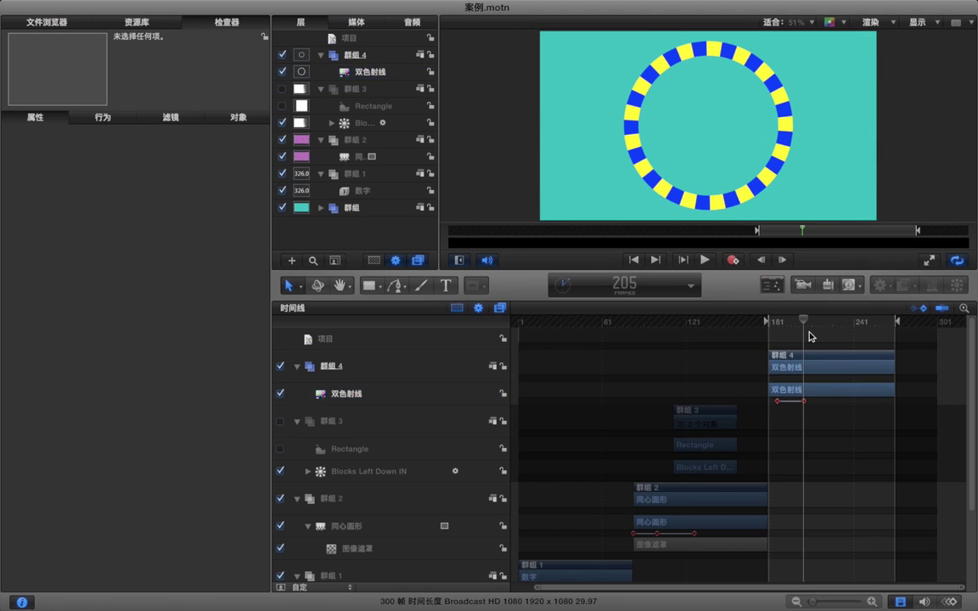
key("alt+super+o")
left_click_drag(803, 321, 776, 332)
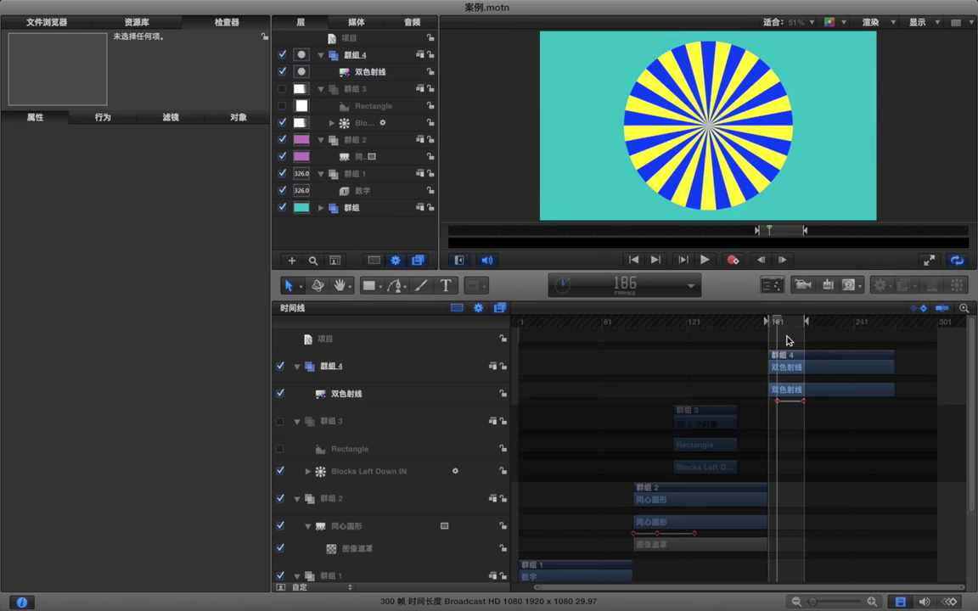
key("space")
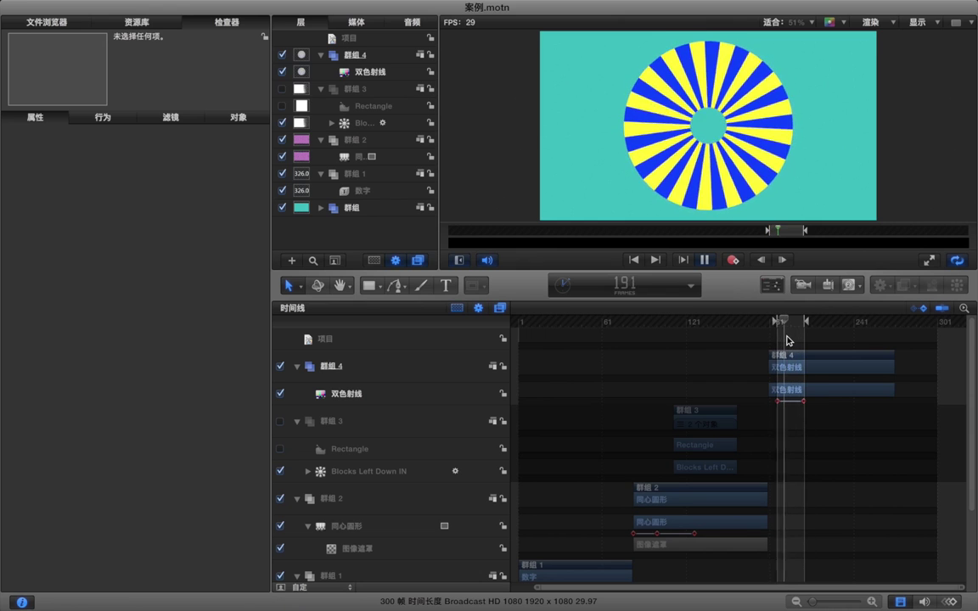
key("space")
- Preview the rotating disc-to-ring animation in the enlarged player view
key("F8")
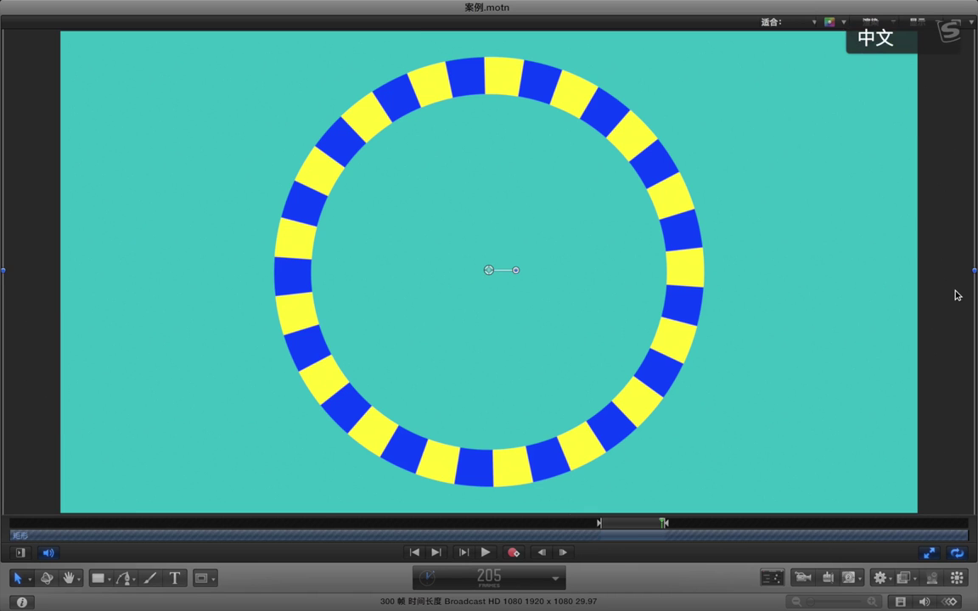
key("shift")
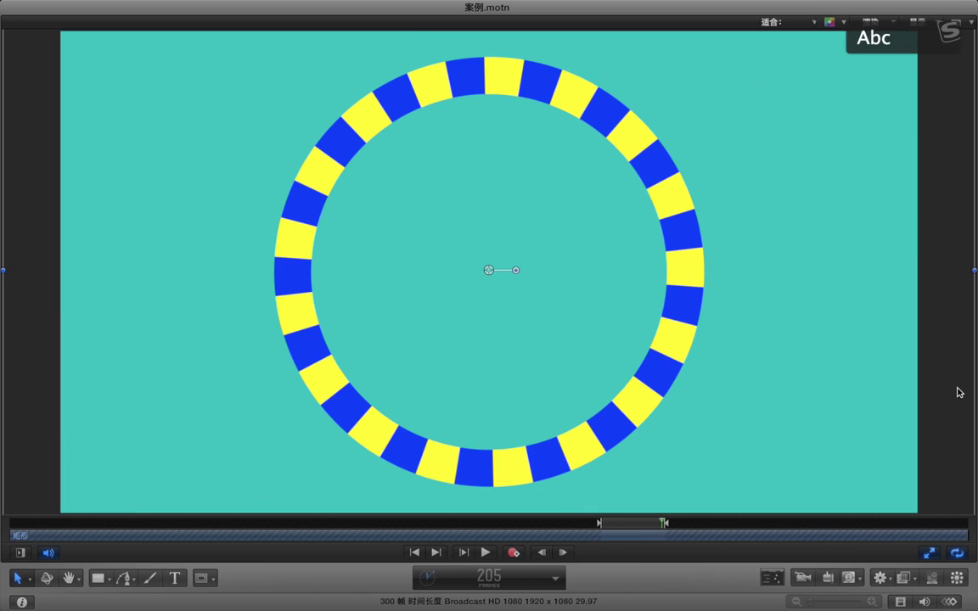
key("space")
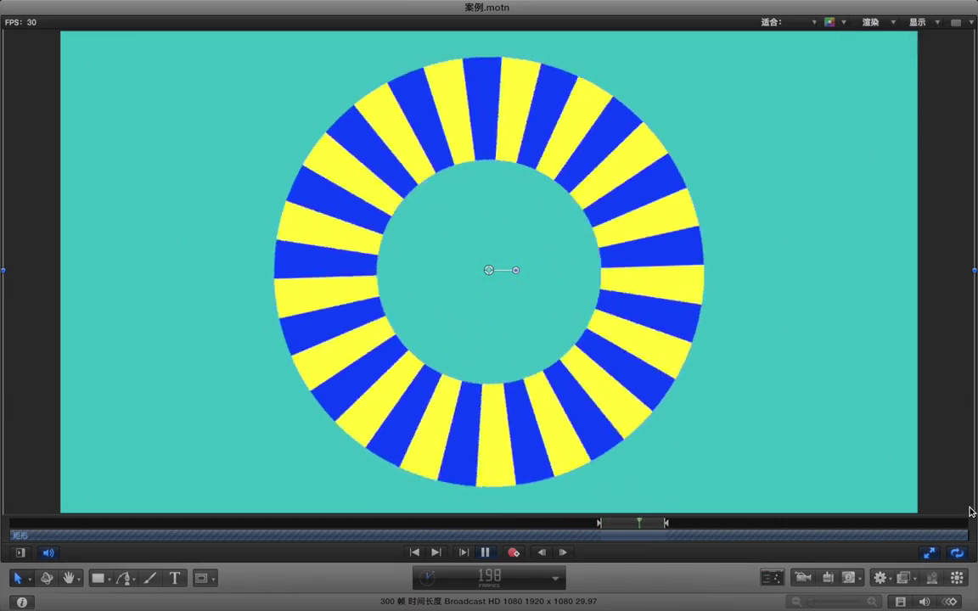
key("F8")
- Undo the keyframe edits on 双色射线 until it is a static ring without keyframes
left_click(805, 323)
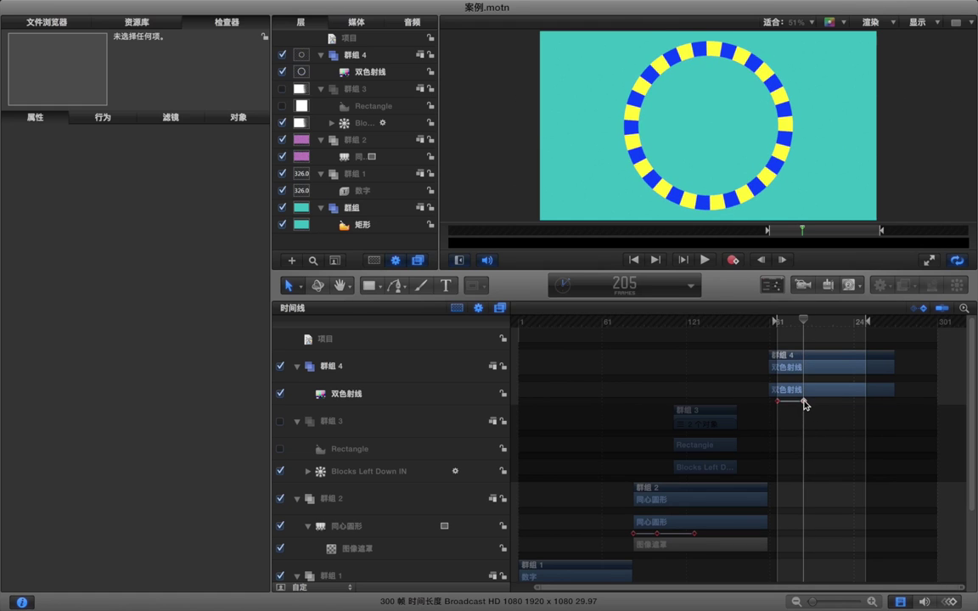
left_click_drag(804, 402, 782, 401)
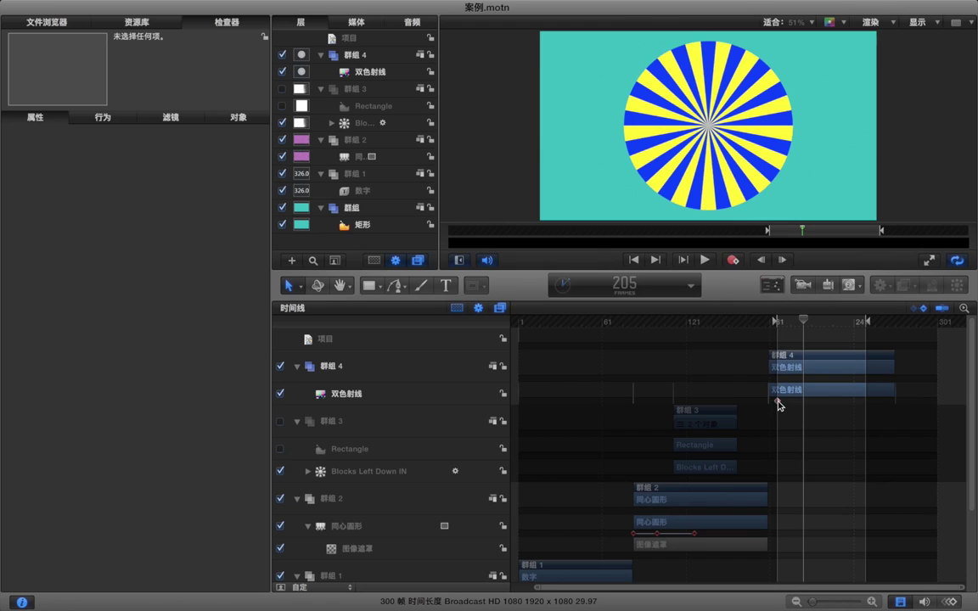
key("super+z")
- Set the generator's 内部截止点 to 324 and 外部截止点 to 1851 on 双色射线
left_click(791, 392)
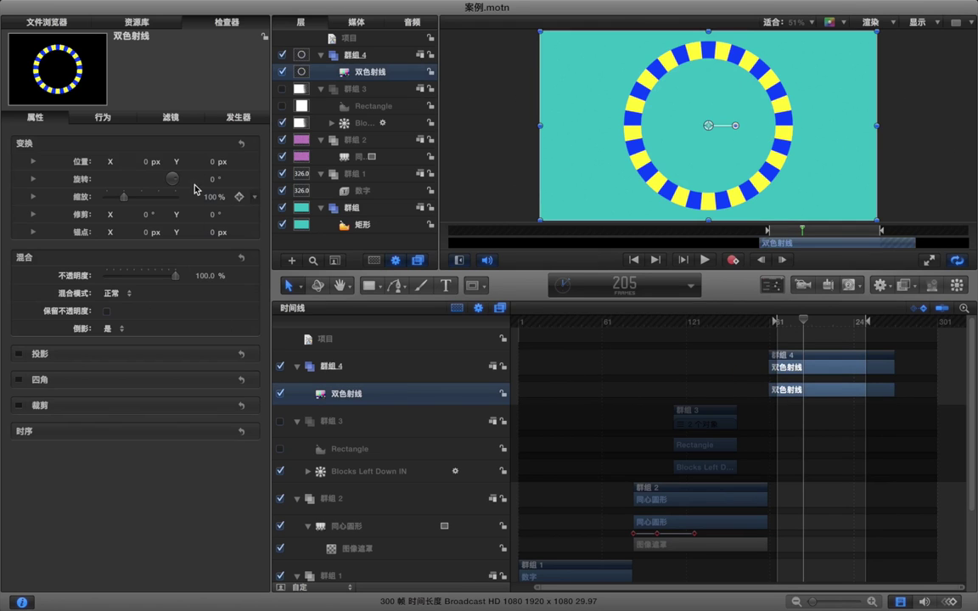
left_click(240, 119)
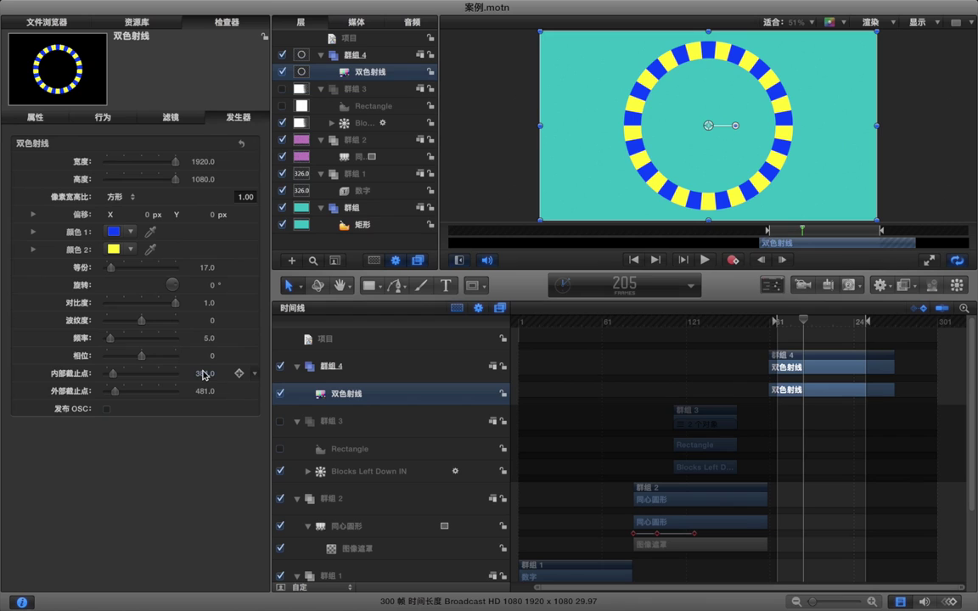
mouse_move(204, 373)
left_mouse_down()
mouse_move(204, 386)
mouse_move(233, 387)
mouse_move(204, 371)
mouse_move(205, 361)
mouse_move(203, 381)
mouse_move(205, 368)
left_mouse_up()
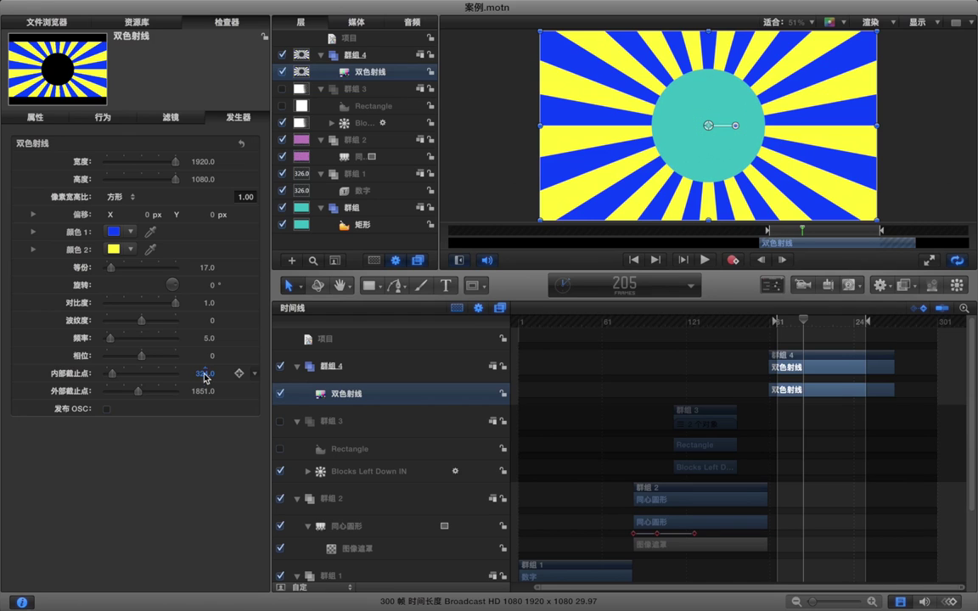
- At frame 186, set 内部截止点 to 1575 and 外部截止点 to 1515 on 双色射线 and keyframe both
left_click(799, 341)
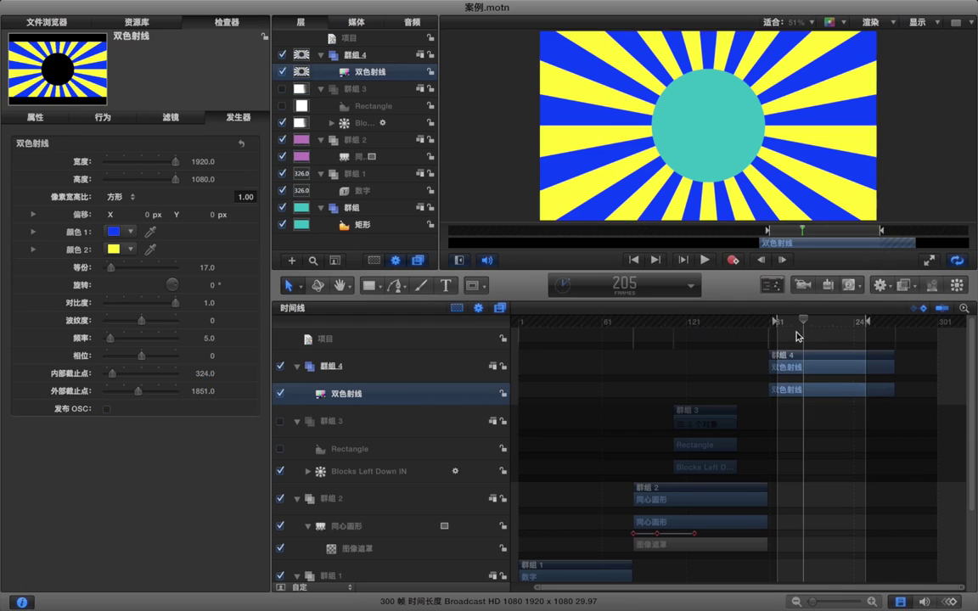
left_click_drag(797, 321, 776, 326)
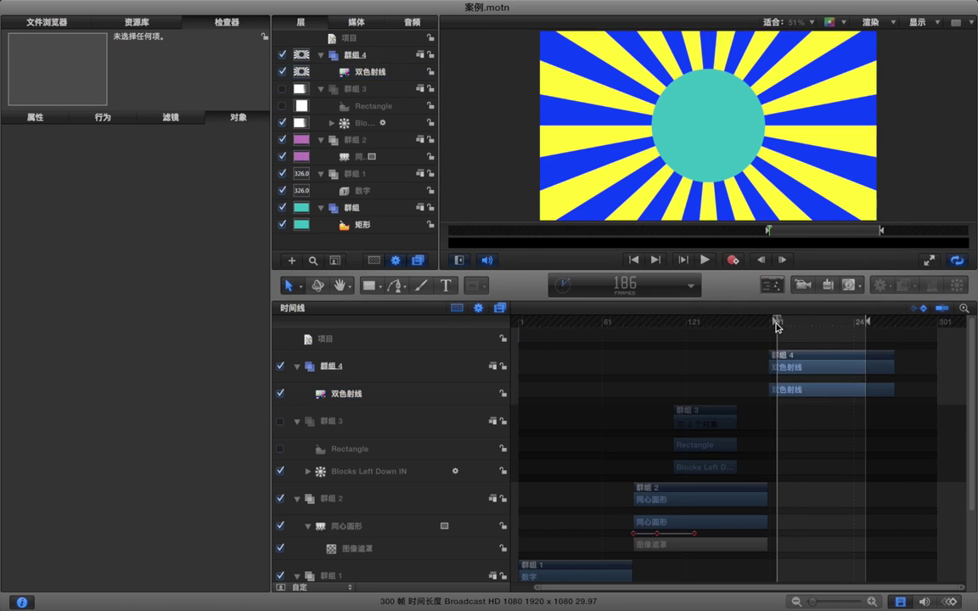
left_click(788, 396)
left_click(792, 413)
left_click(791, 391)
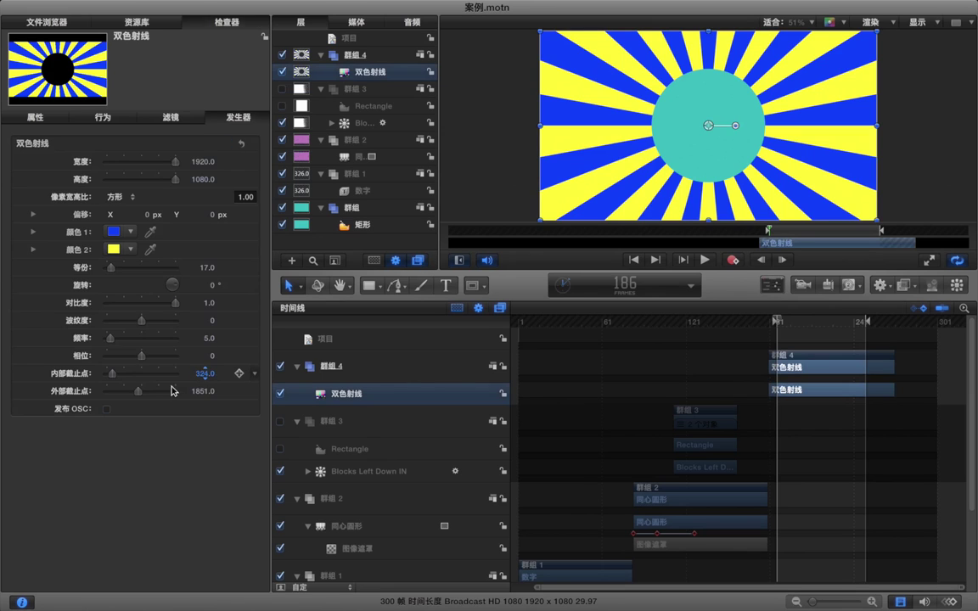
mouse_move(133, 392)
left_mouse_down()
mouse_move(84, 394)
mouse_move(133, 395)
mouse_move(99, 380)
mouse_move(132, 380)
left_mouse_up()
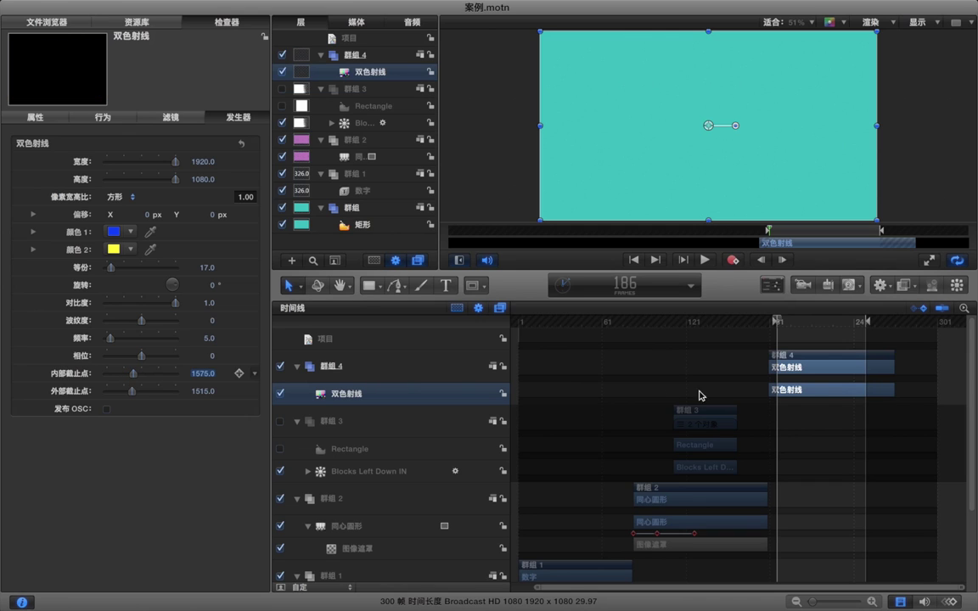
left_click(239, 374)
left_click(240, 391)
- Move both starting cutoff keyframes of 双色射线 to frame 187
left_click(774, 322)
left_click_drag(812, 604, 852, 603)
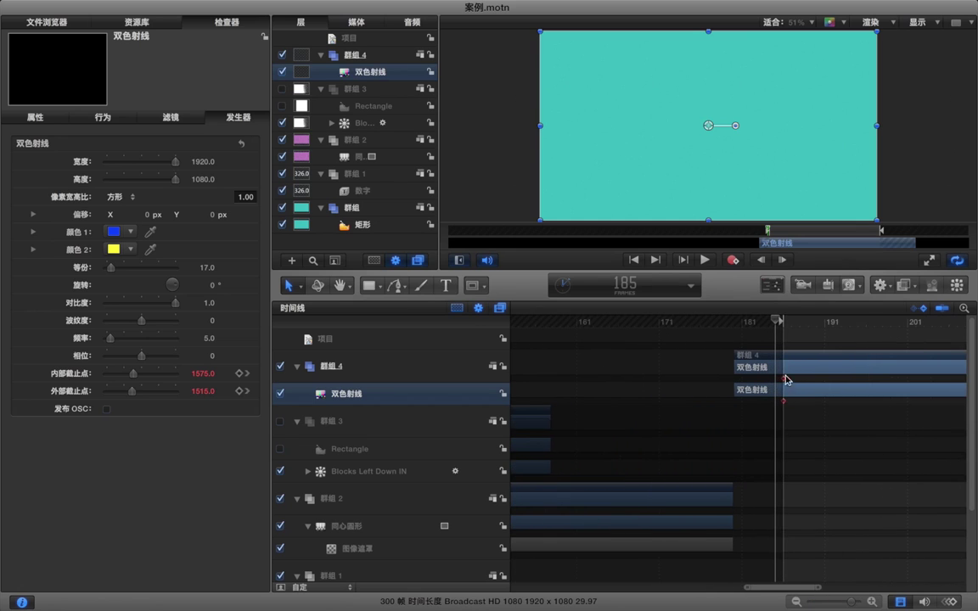
left_click_drag(779, 319, 791, 322)
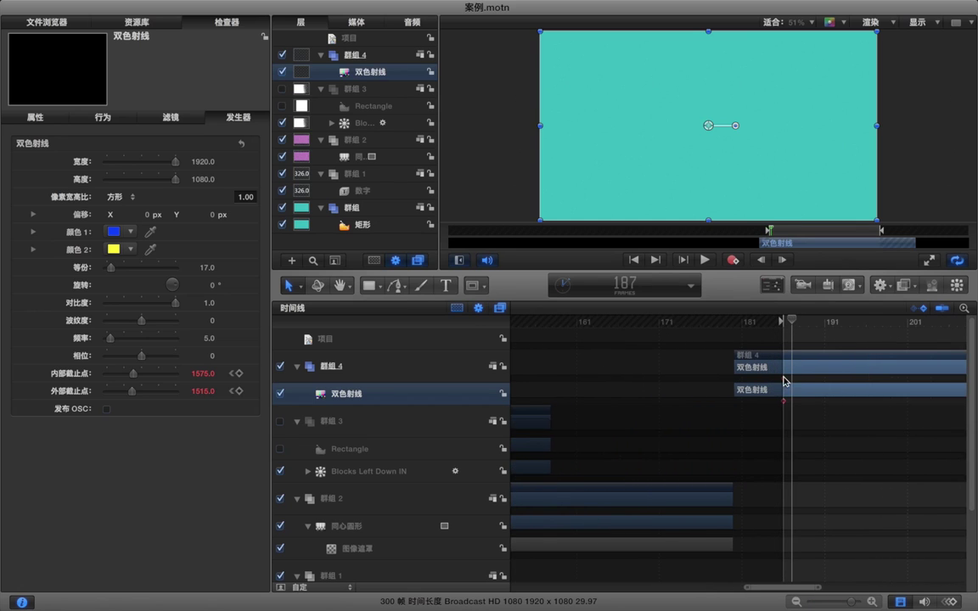
key("ctrl+k")
- Keyframe both cutoffs of 双色射线 at frame 197 and reduce 内部截止点 there to about 425
key("Right")
key("Right")
key("Right")
key("Right")
scroll(823, 347, "right", 5)
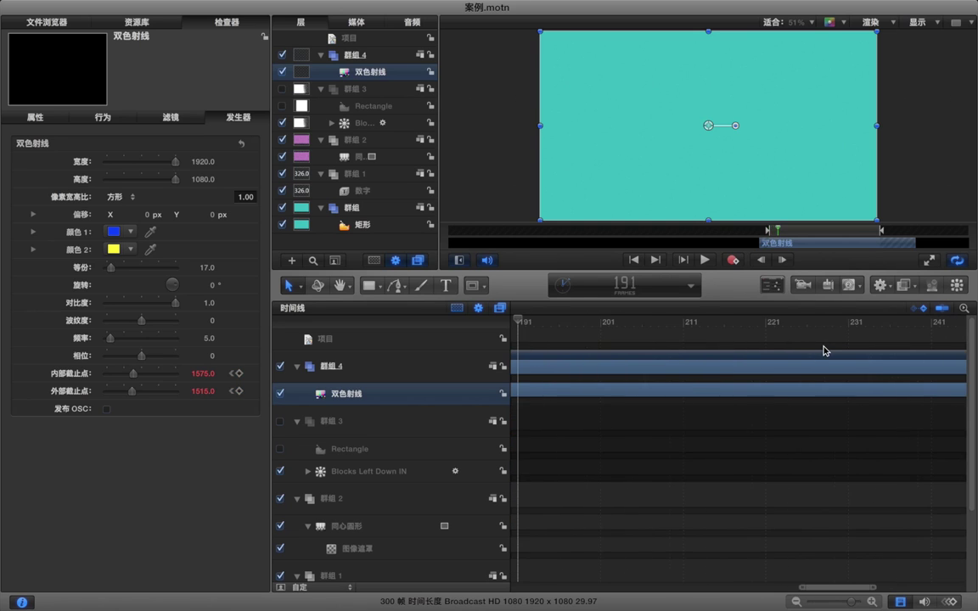
scroll(823, 350, "left", 3)
key("Right")
key("Right")
key("Right")
key("Right")
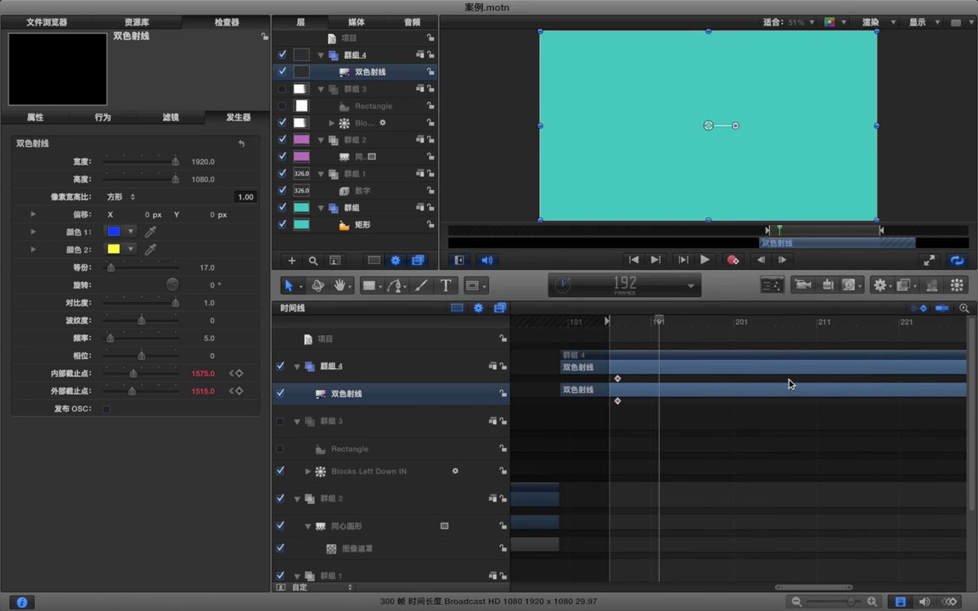
key("Right")
key("Right")
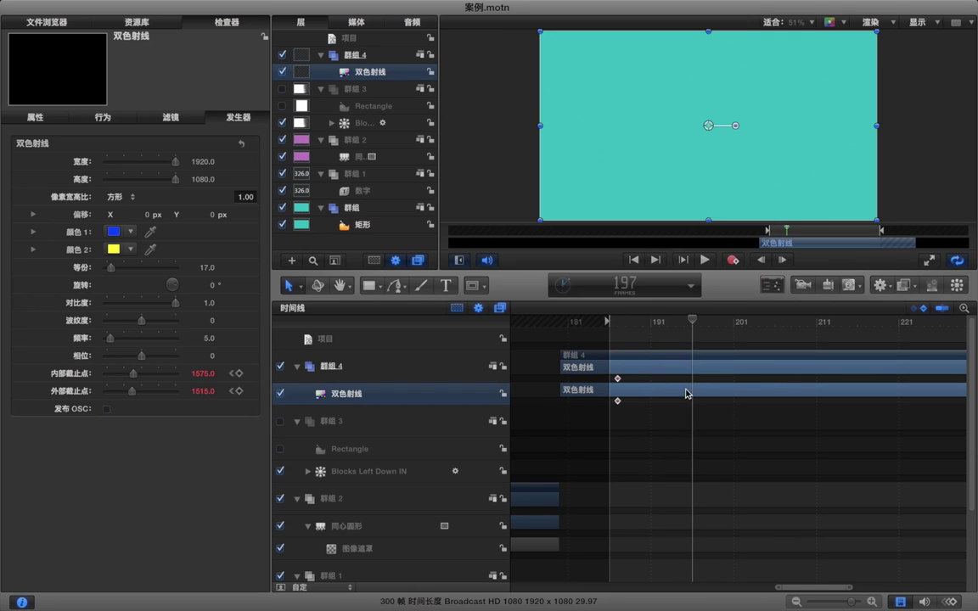
left_click(239, 374)
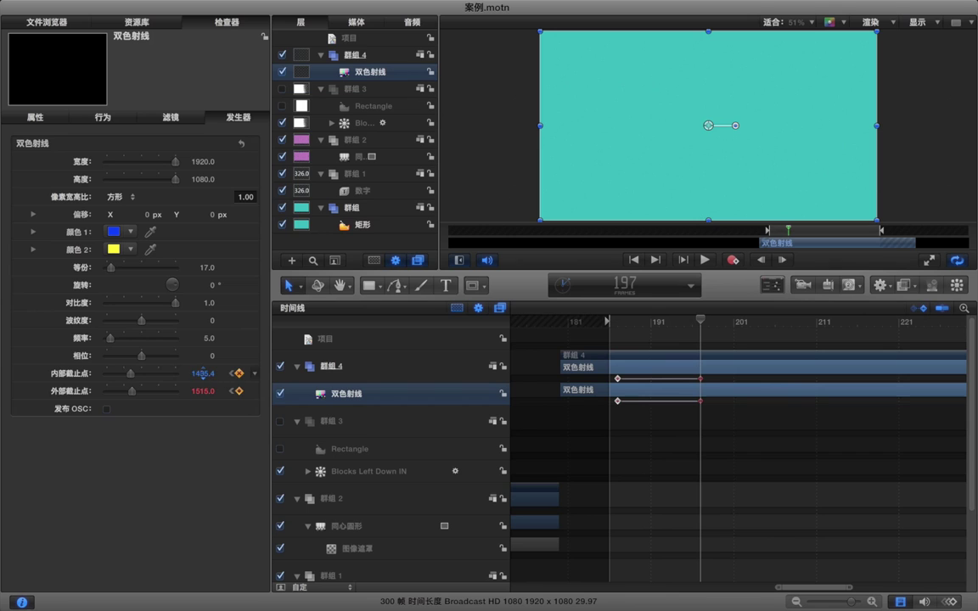
left_click_drag(204, 372, 201, 378)
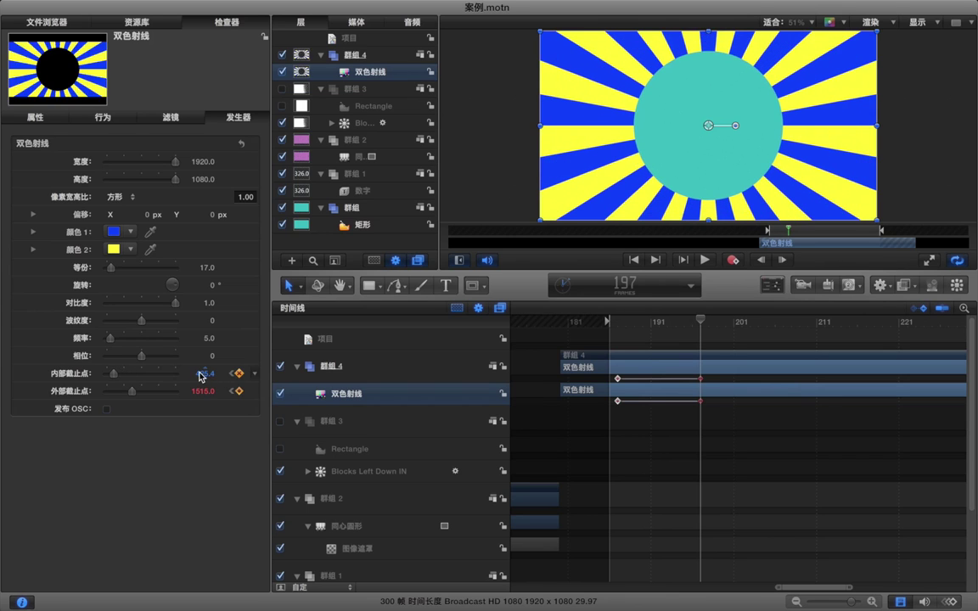
- Keyframe 内部截止点 at about 505 on frame 199 and at 0 on frame 202
key("Right")
key("Right")
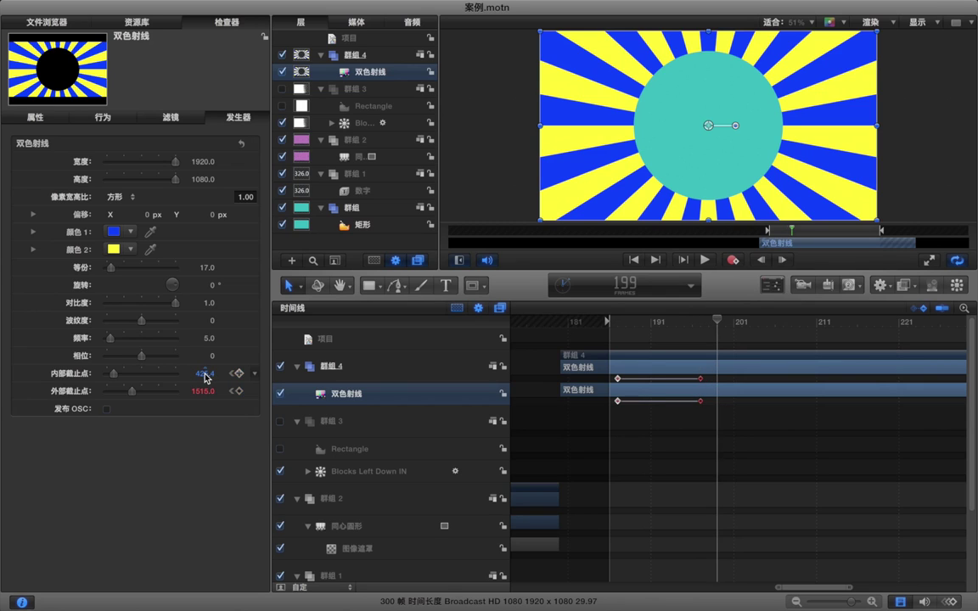
left_click_drag(203, 378, 203, 378)
key("Right")
key("Right")
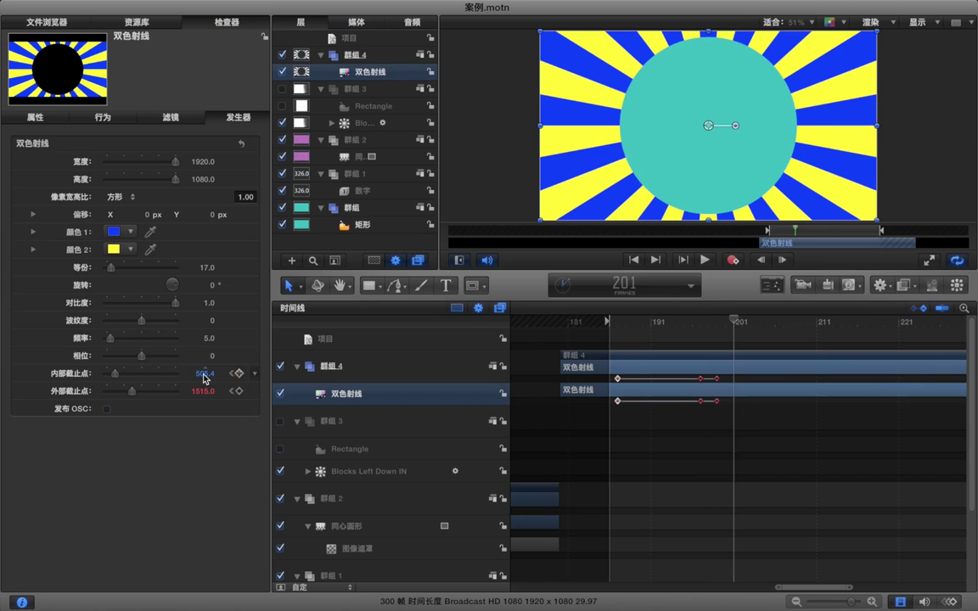
key("Right")
left_click_drag(203, 378, 212, 379)
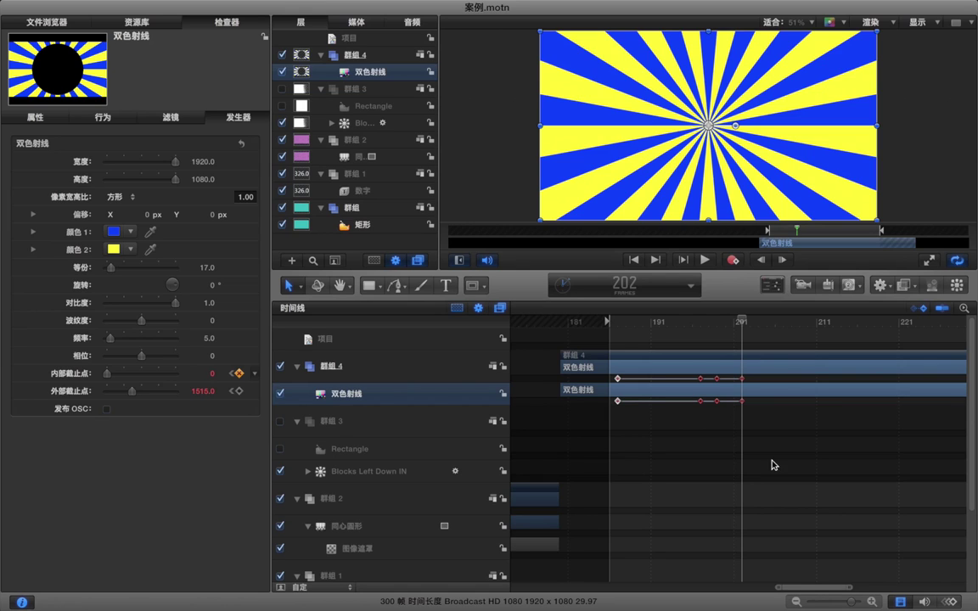
- Select all cutoff keyframes of 双色射线 in the keyframe editor and apply easing to smooth their curve
left_click(944, 601)
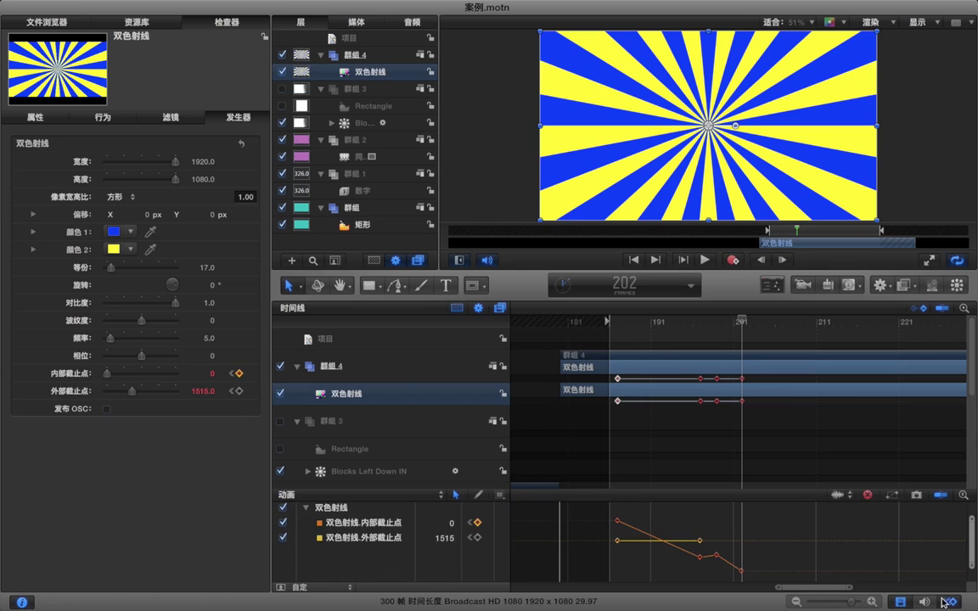
left_click_drag(749, 578, 617, 524)
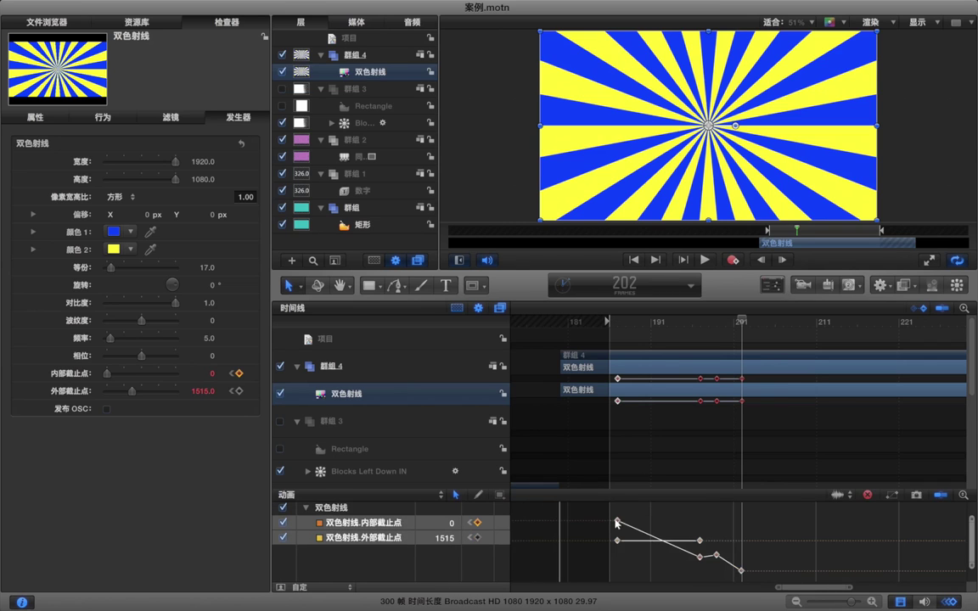
right_click(618, 524)
left_click(636, 541)
left_click(813, 541)
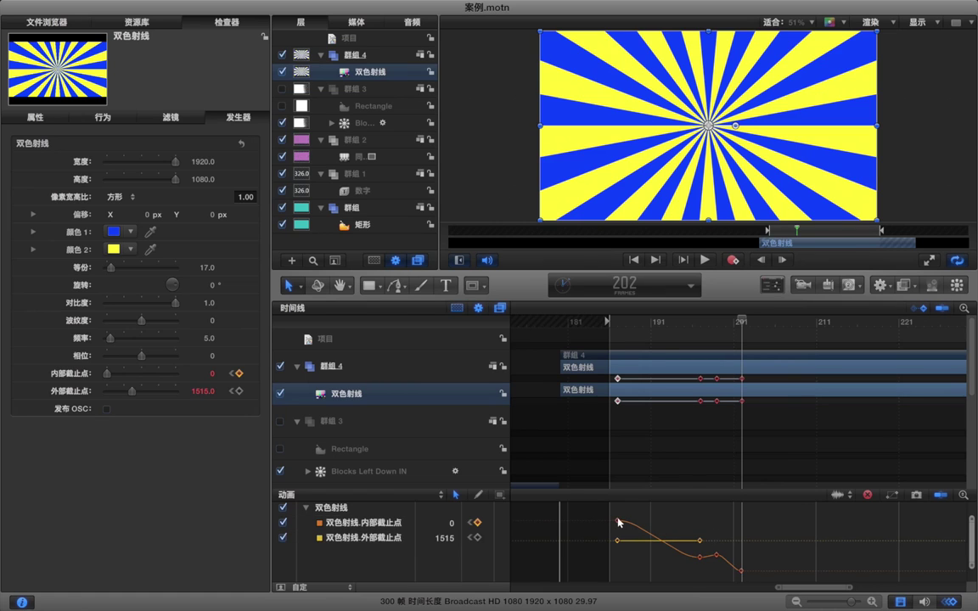
- Set the first 内部截止点 keyframe to 贝塞尔 interpolation, stretch its handle toward the second keyframe, and close the keyframe editor
right_click(618, 524)
mouse_move(675, 565)
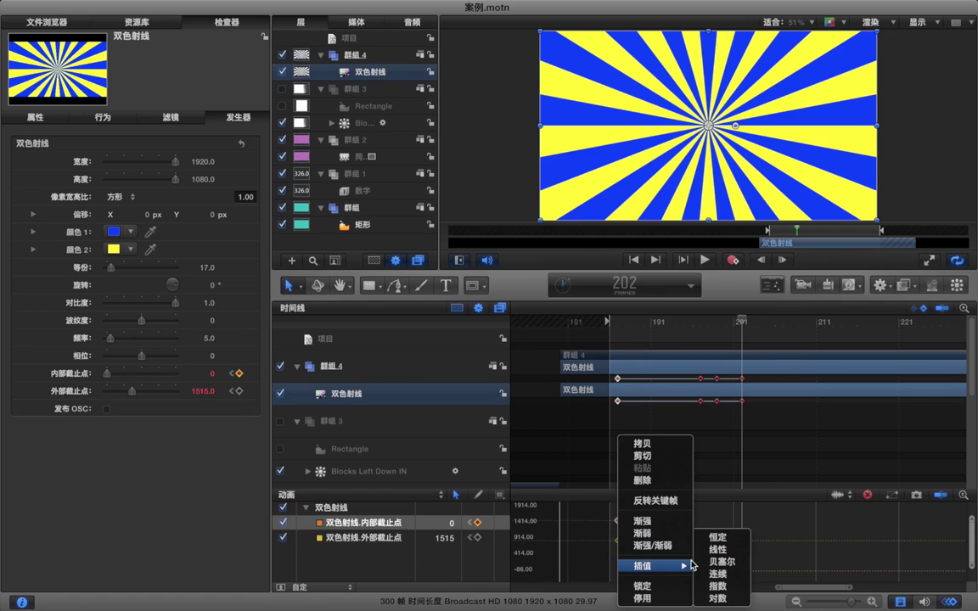
left_click(720, 562)
left_click_drag(641, 524, 682, 528)
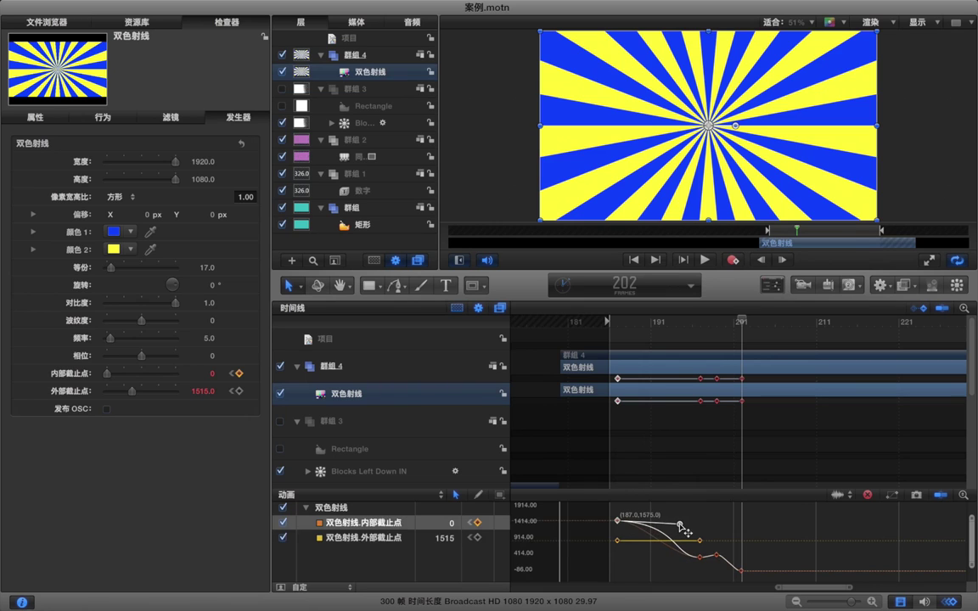
left_click(917, 583)
left_click(950, 603)
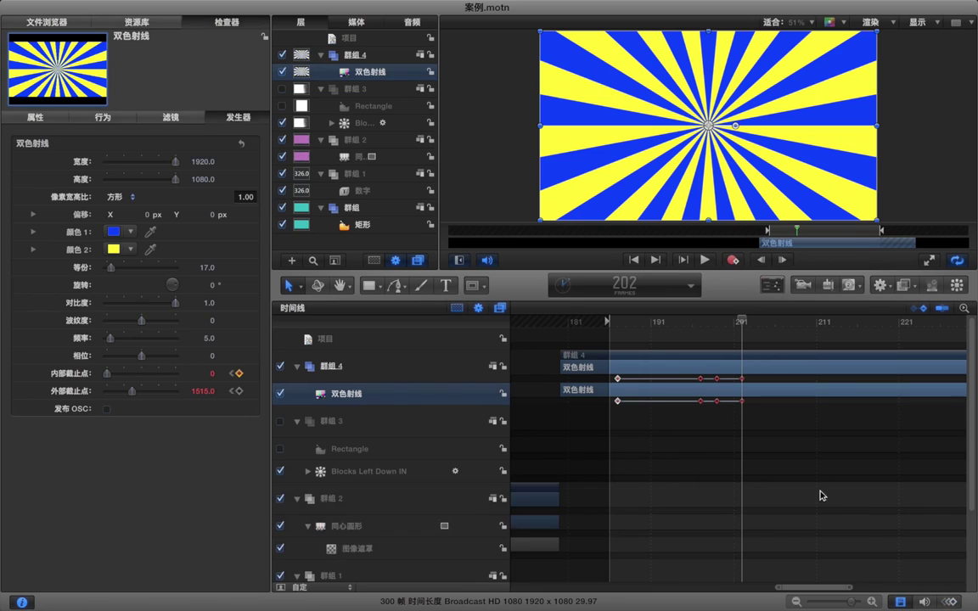
left_click(821, 448)
- End the play range at frame 204 and play back the shrinking ray opening
scroll(822, 448, "right", 2)
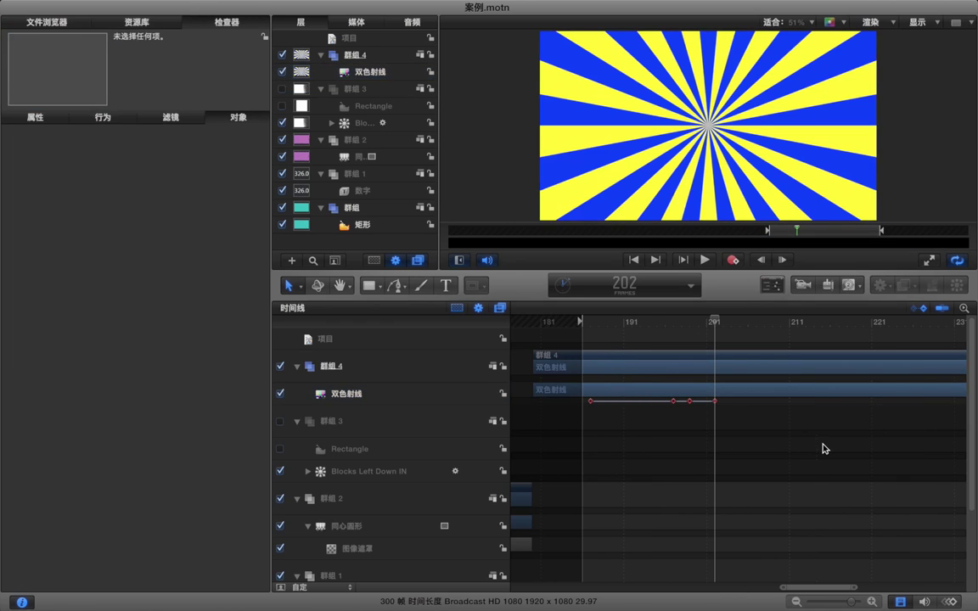
mouse_move(742, 323)
left_mouse_down()
mouse_move(637, 324)
mouse_move(730, 322)
mouse_move(738, 339)
left_mouse_up()
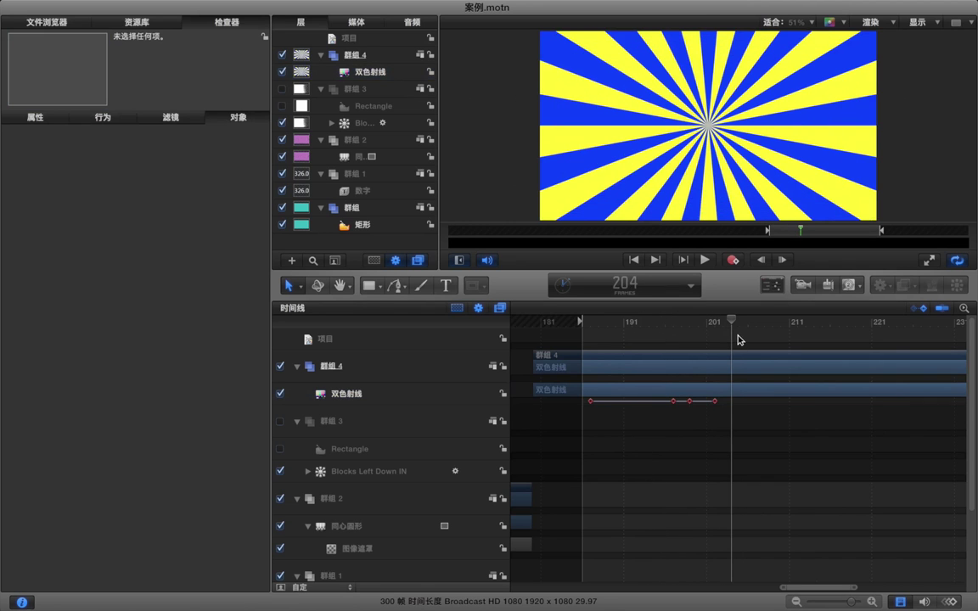
key("alt+super+o")
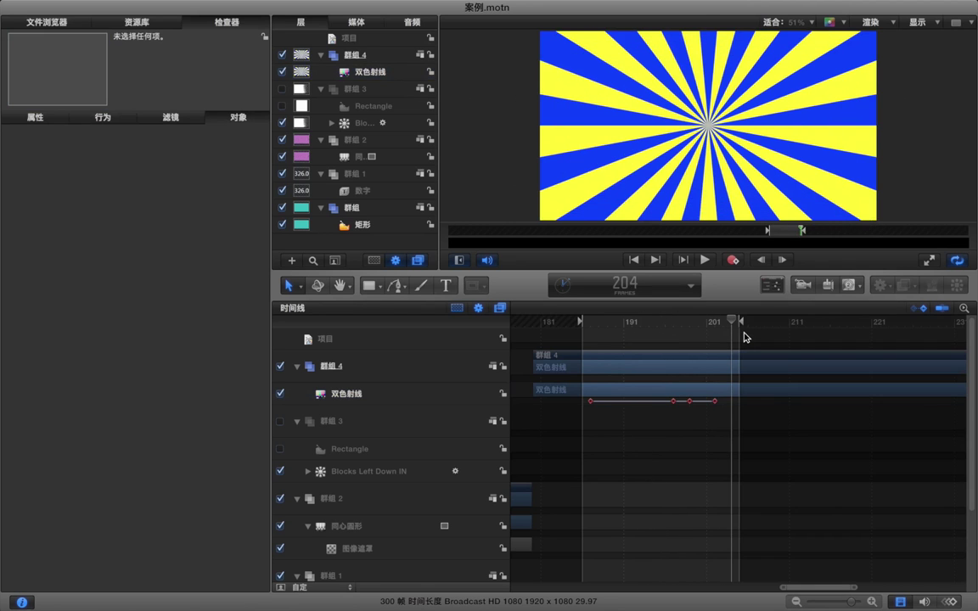
key("space")
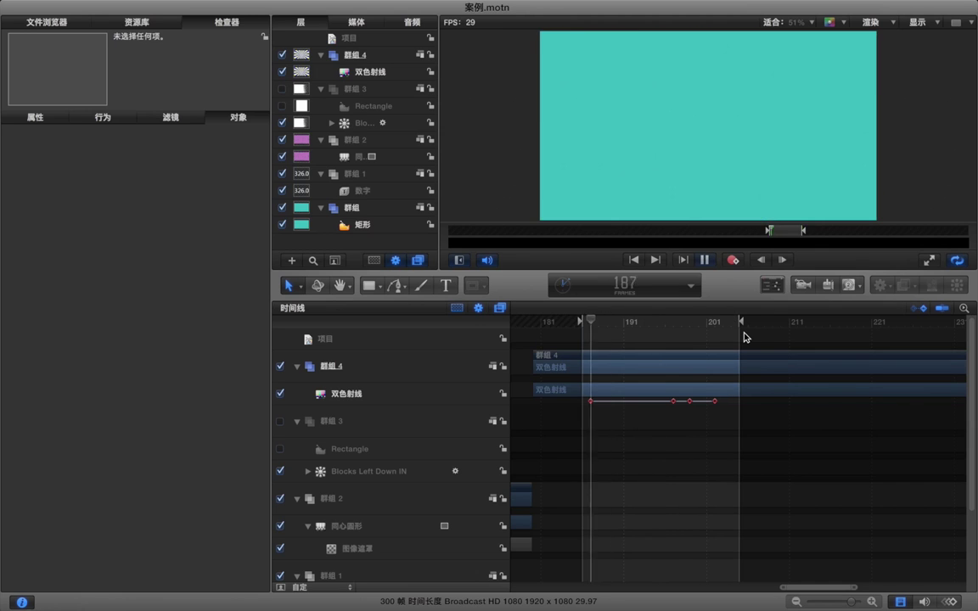
key("space")
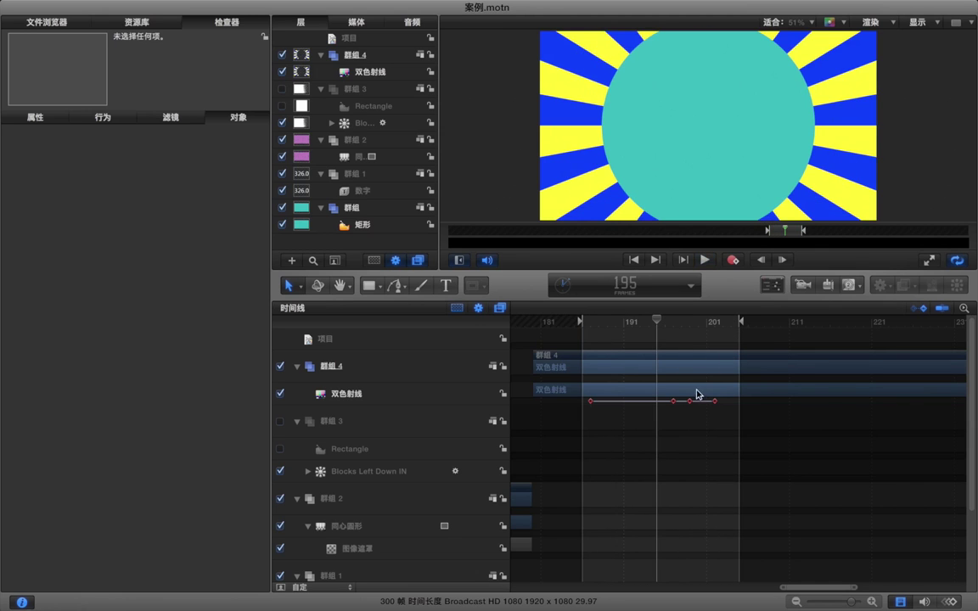
- Move the last two cutoff keyframes to about frames 203 and 207, extend the play range past them and play back
left_click_drag(690, 400, 723, 402)
left_click(719, 429)
left_click_drag(743, 327, 773, 324)
key("space")
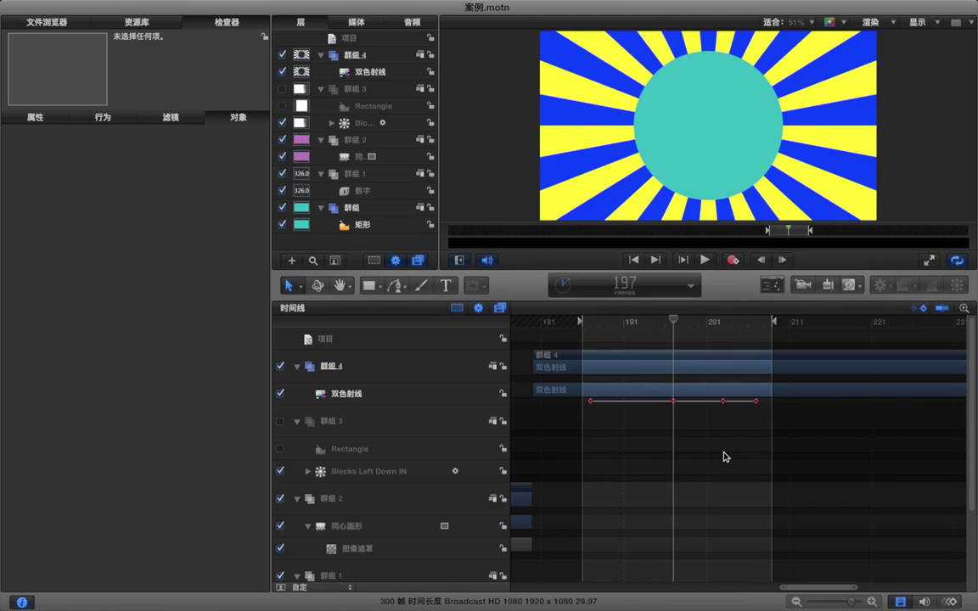
- Extend the play range to about frame 219 and play back the retimed ray animation
key("space")
left_click_drag(779, 328, 864, 328)
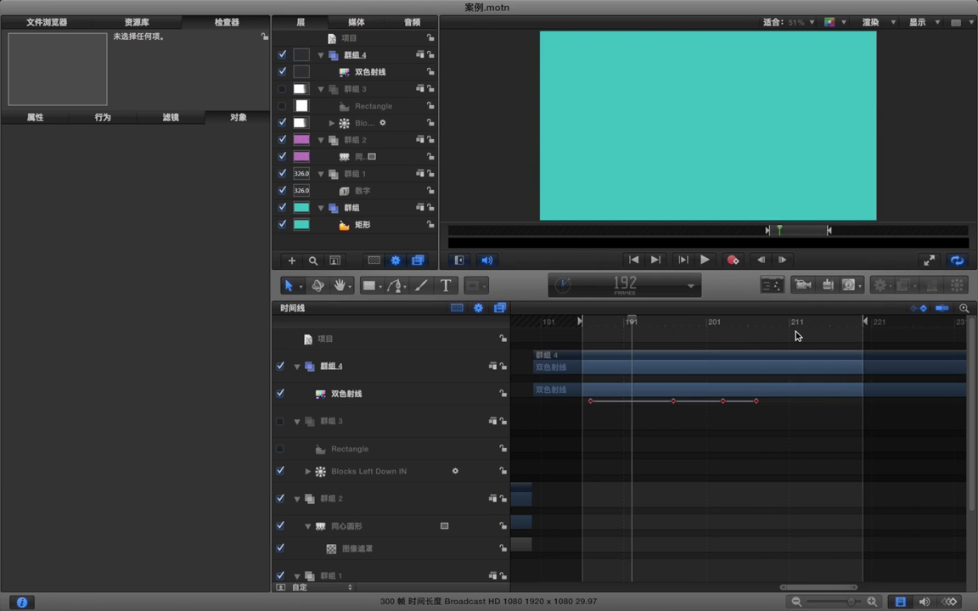
key("space")
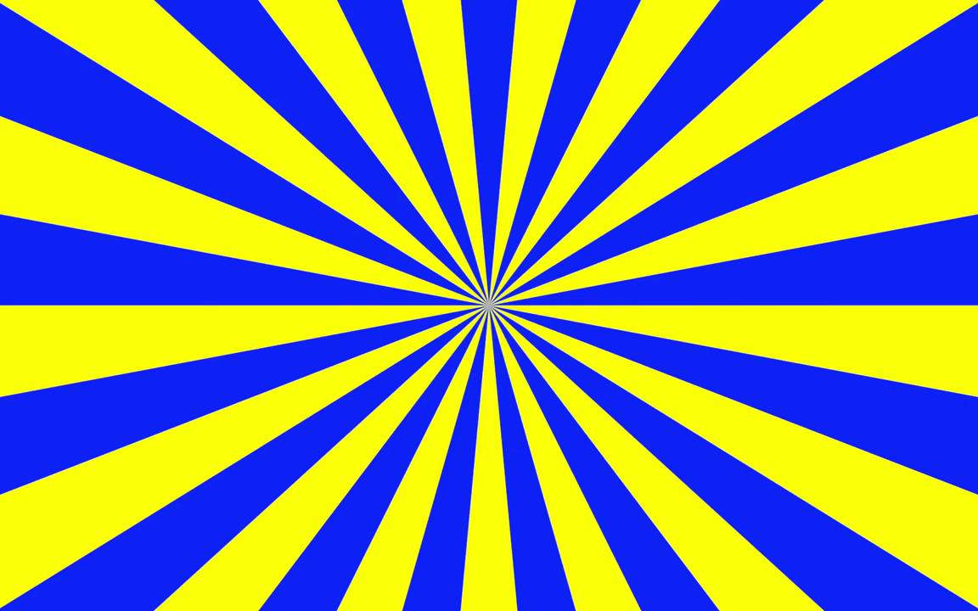